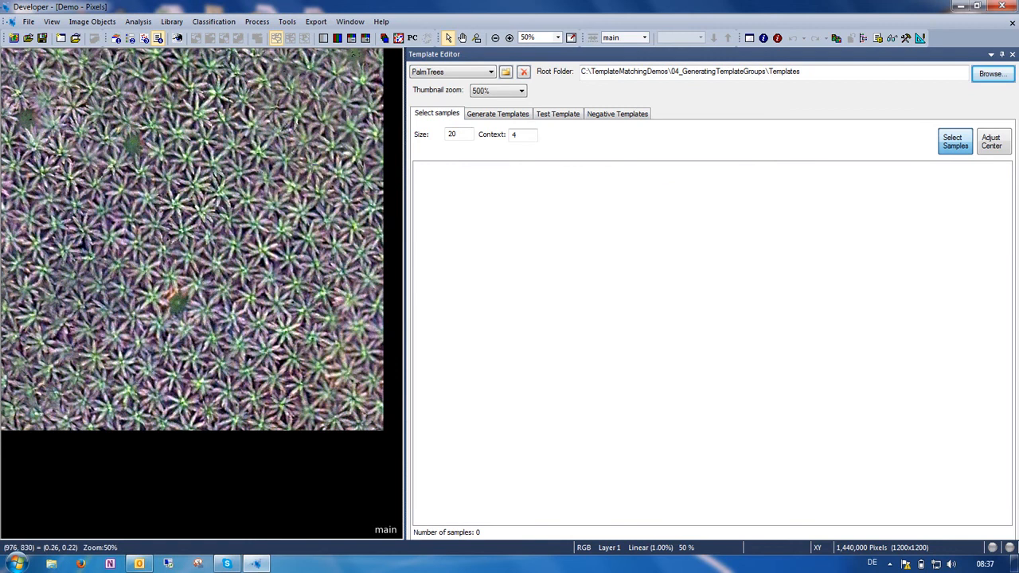
Mark three palm crown centres in the upper part of the image as template samples.
click(312, 167)
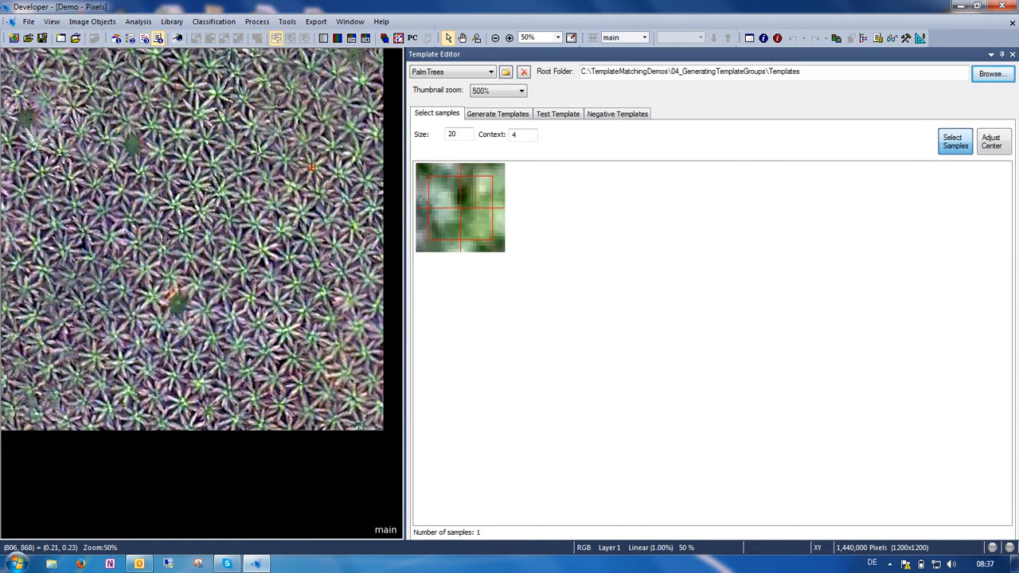
click(259, 152)
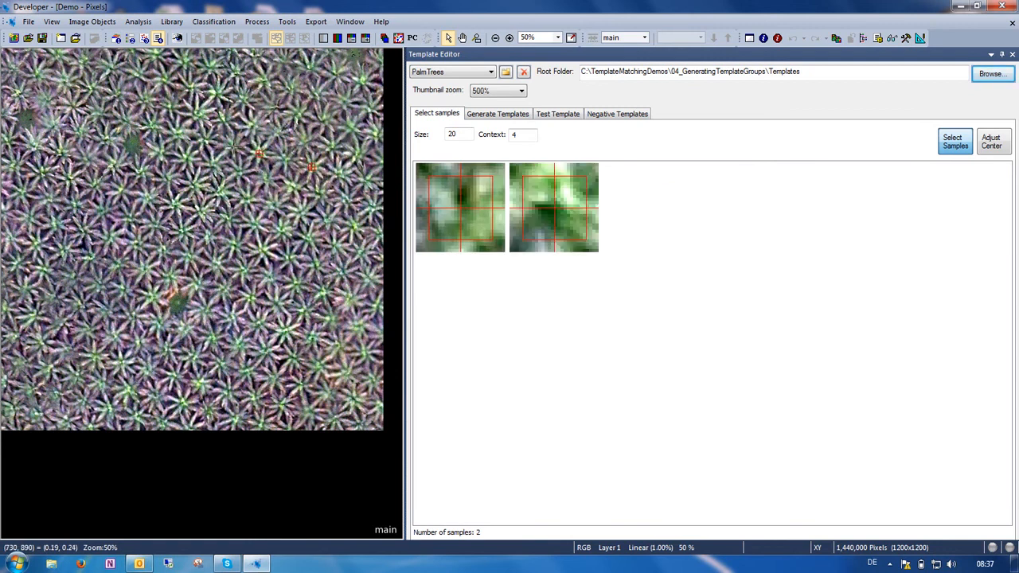
click(234, 149)
Set the sample size to 80 and the thumbnail zoom to 100%.
drag(467, 134, 421, 134)
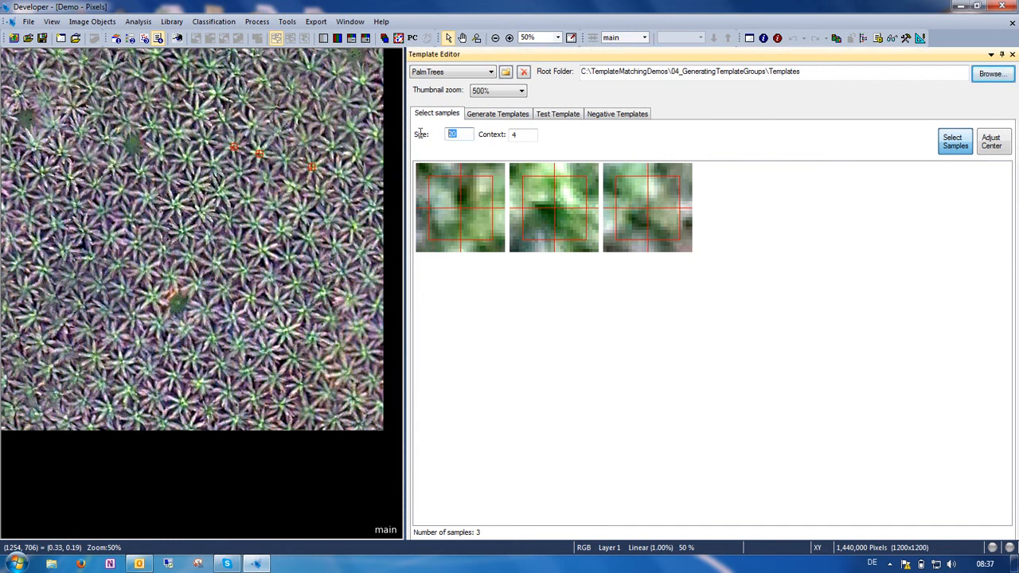
text(80)
key(Return)
click(498, 90)
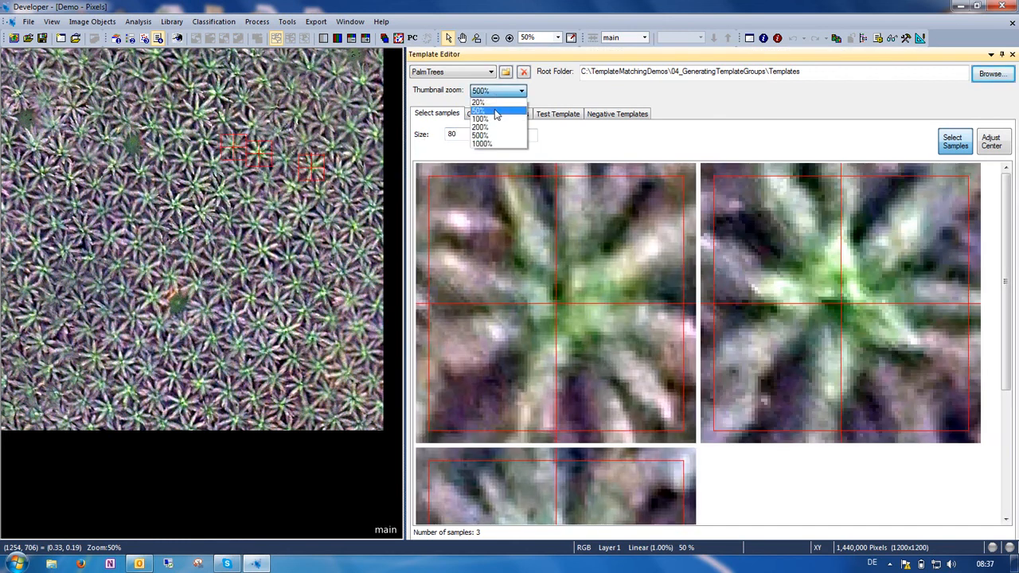
click(492, 119)
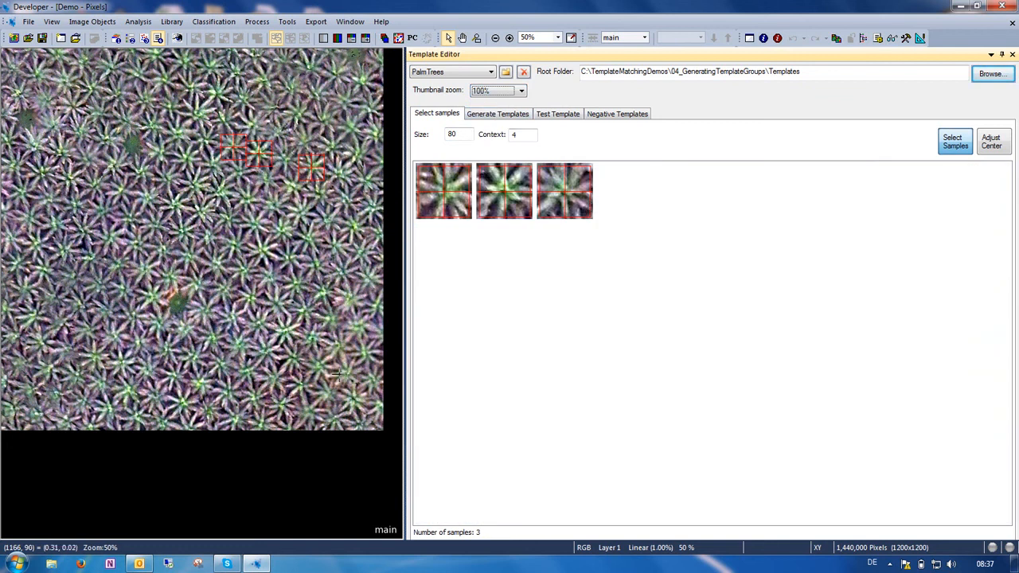
Add thirteen more palm tree samples centred on crowns spread across the whole image.
click(262, 251)
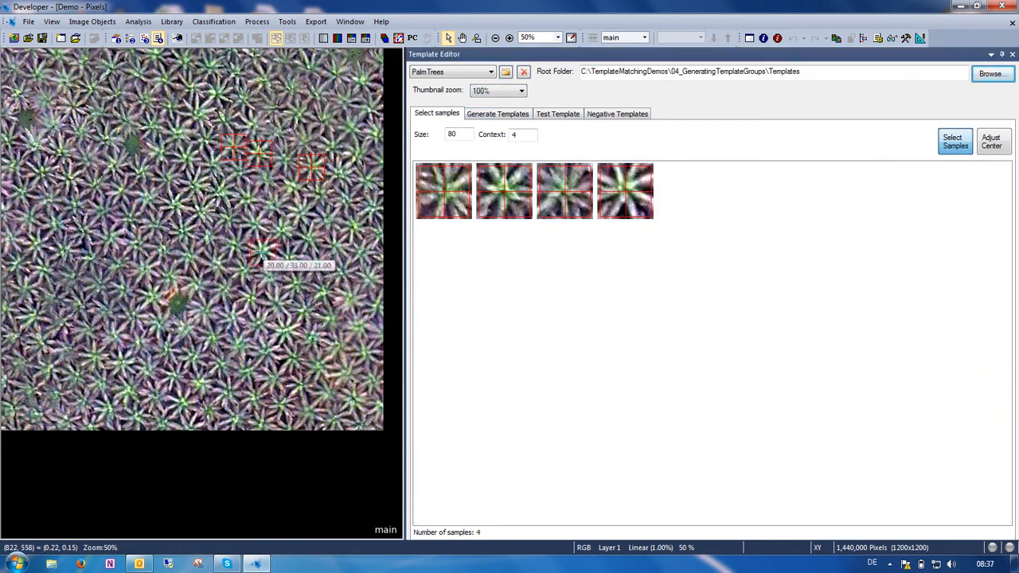
click(201, 213)
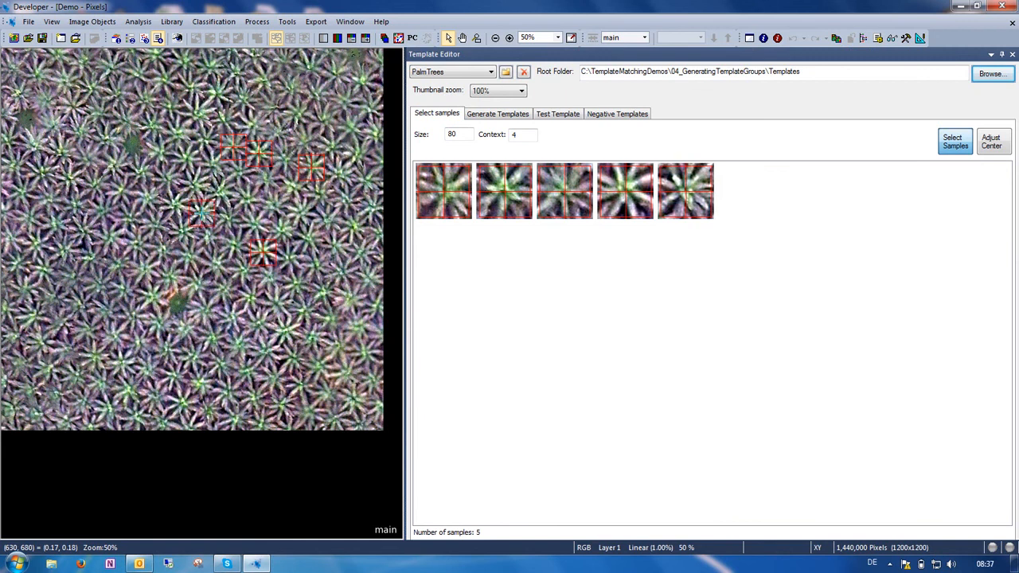
click(186, 161)
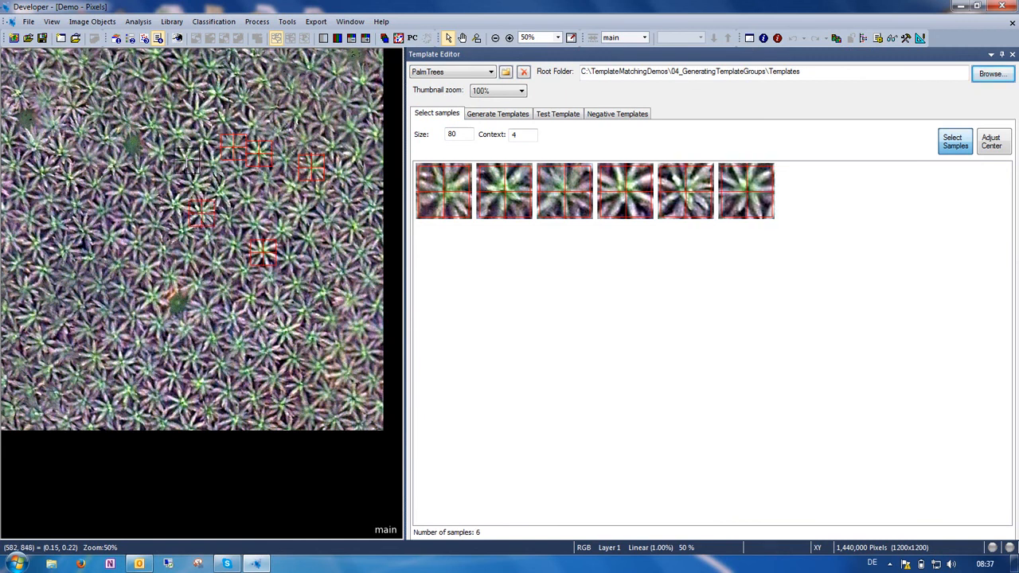
click(65, 252)
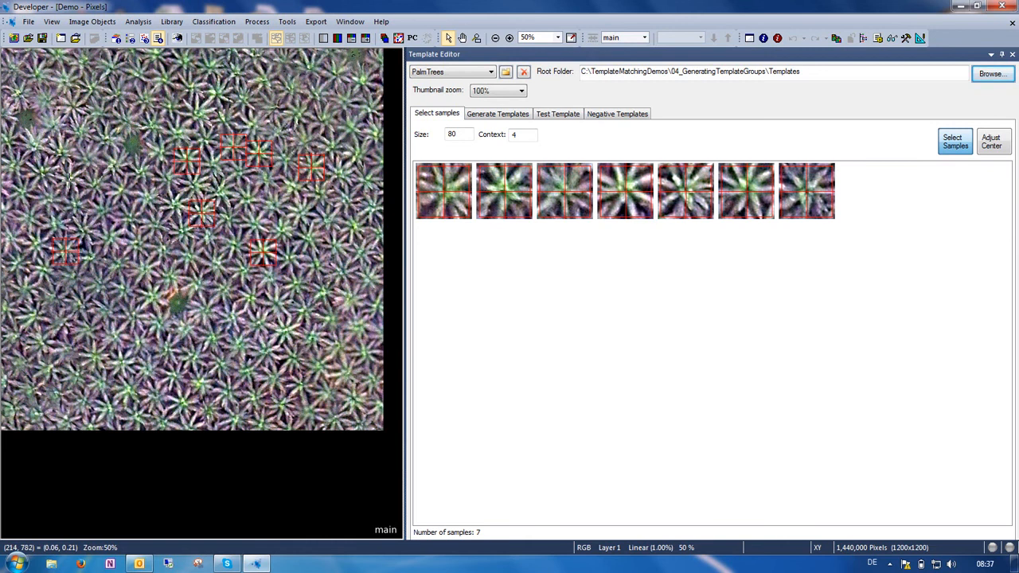
click(69, 181)
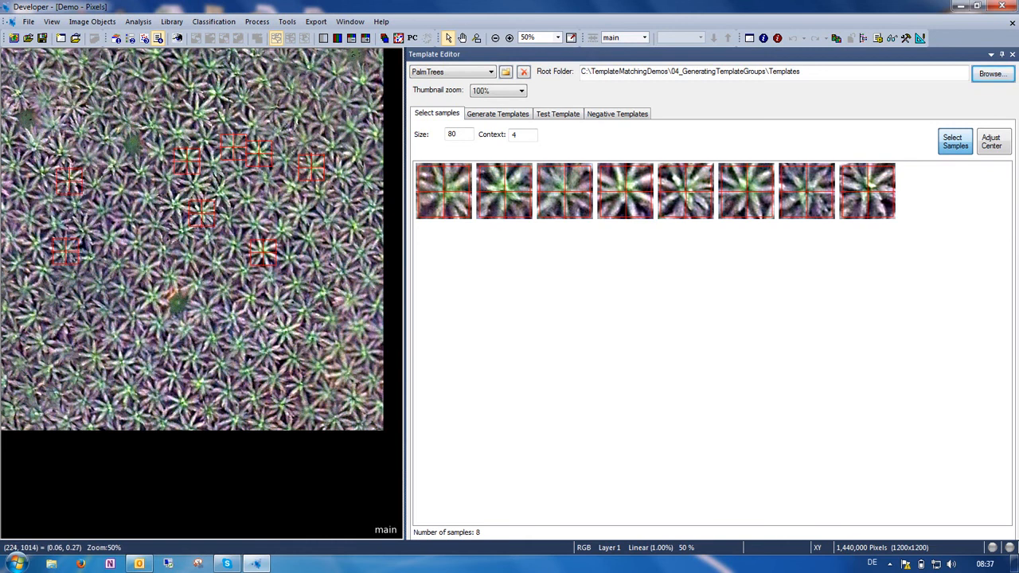
click(71, 106)
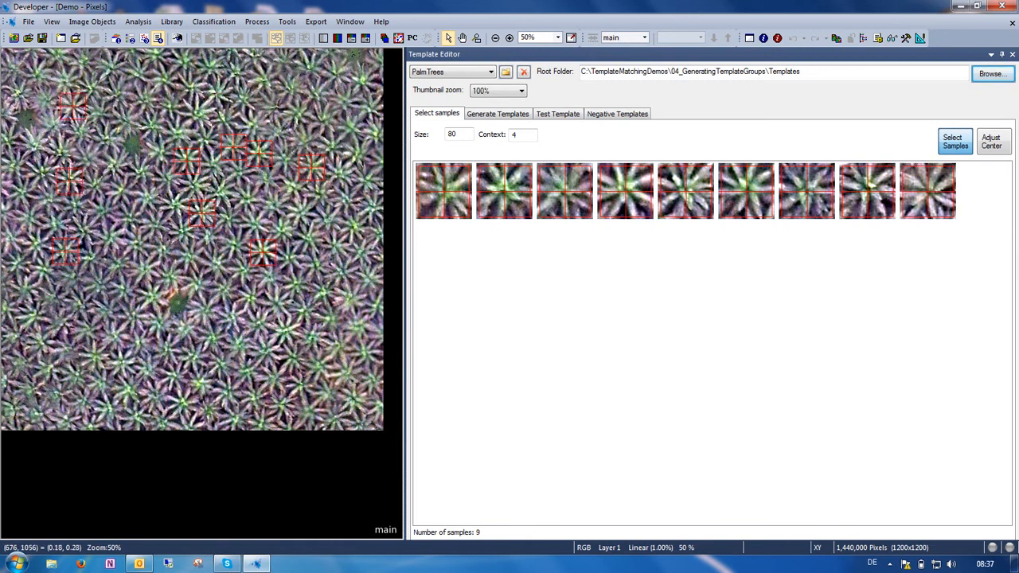
click(215, 94)
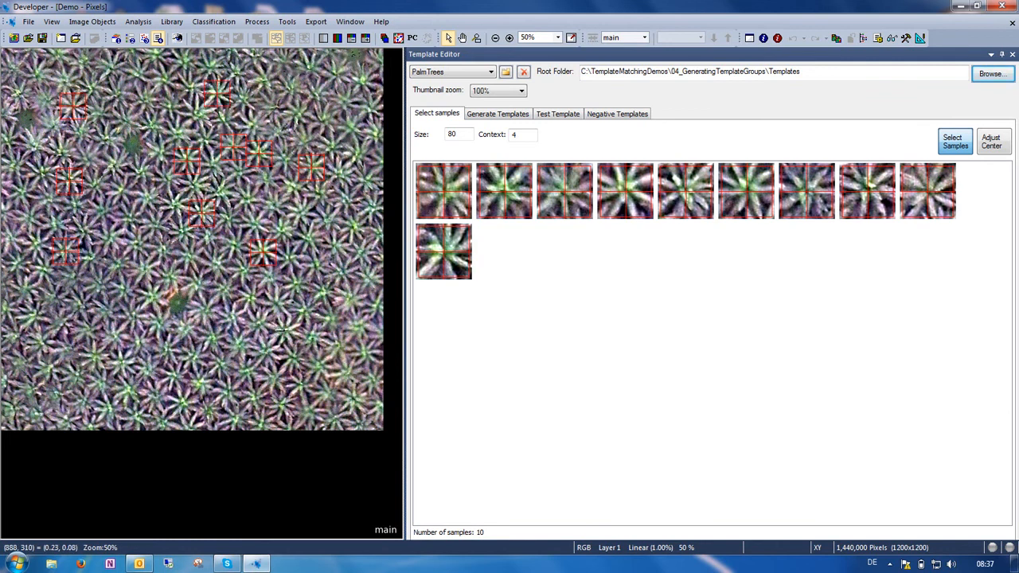
click(285, 331)
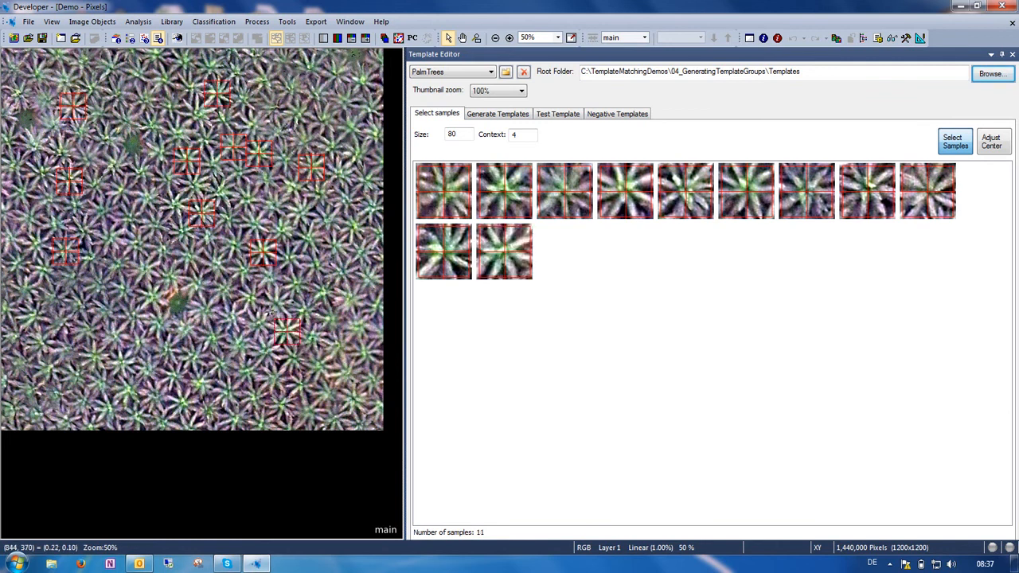
click(276, 304)
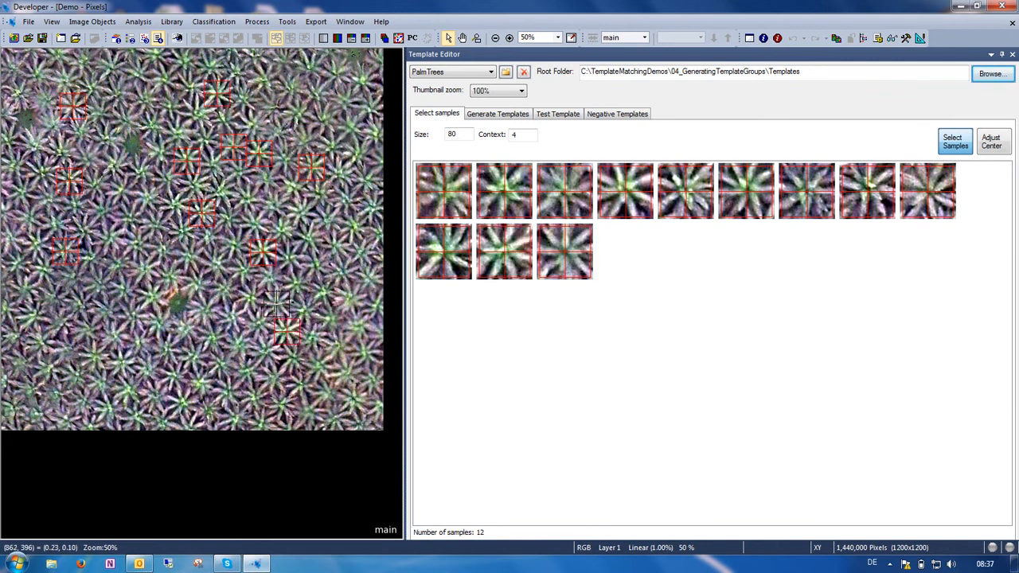
click(199, 385)
click(121, 364)
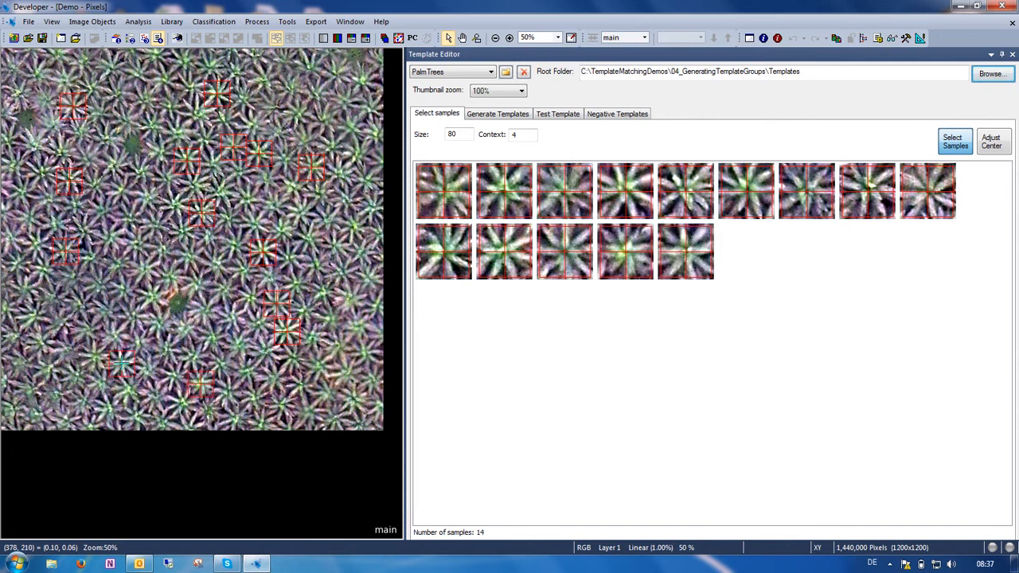
click(100, 282)
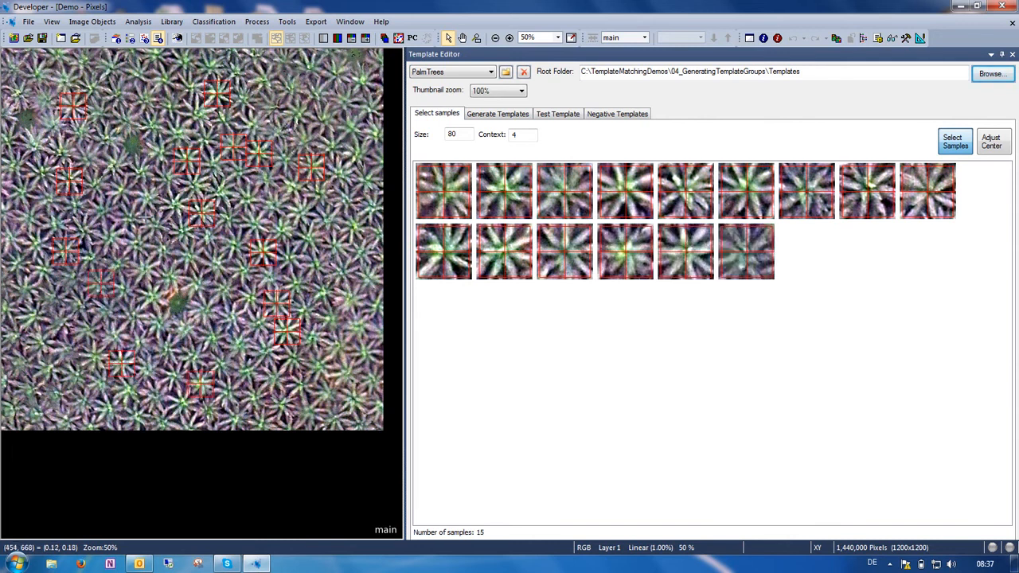
click(149, 199)
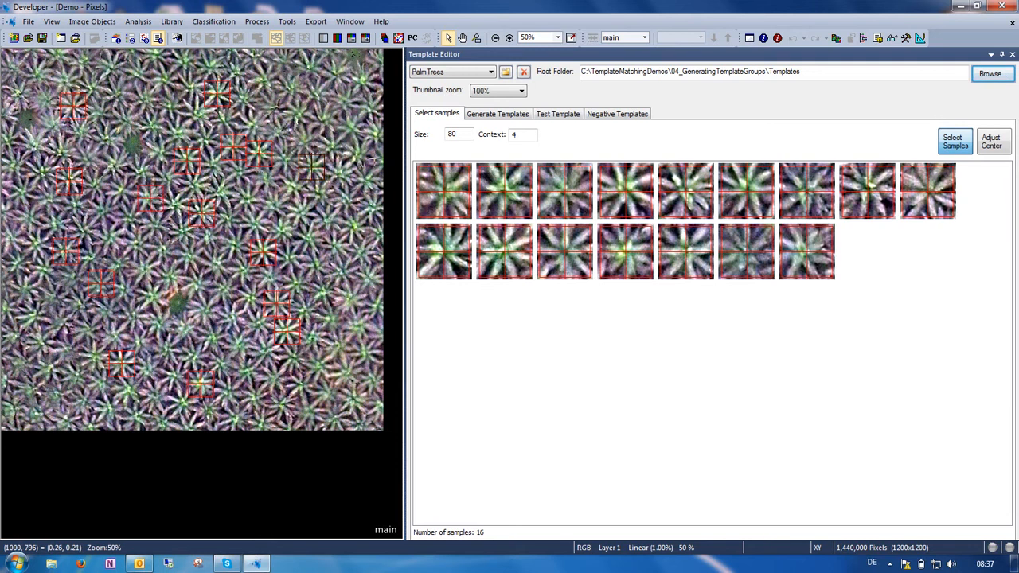
Generate a template from the samples for Layer 1 and another for Layer 2, using group size 0.
click(497, 116)
click(550, 144)
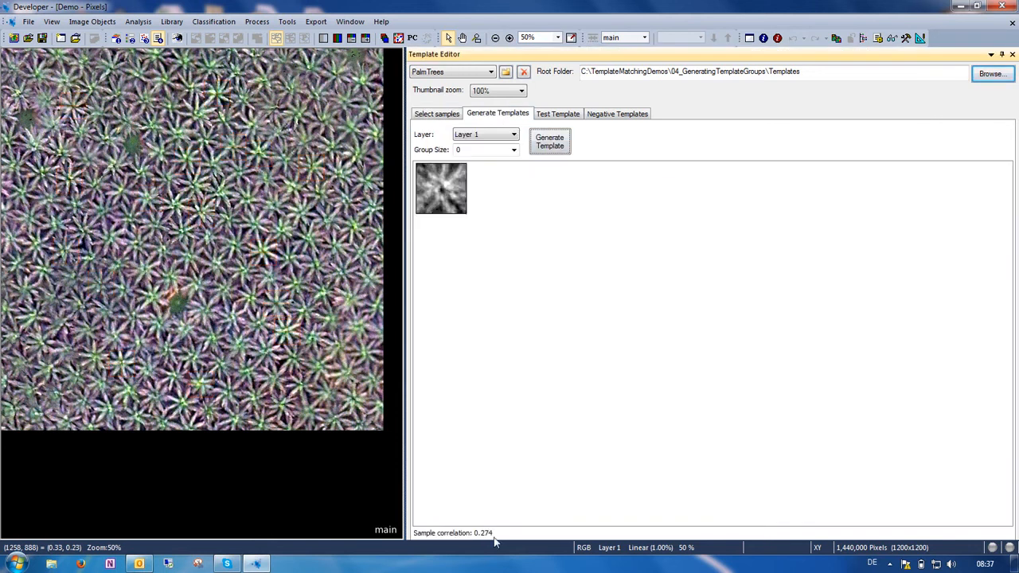
click(514, 135)
click(505, 152)
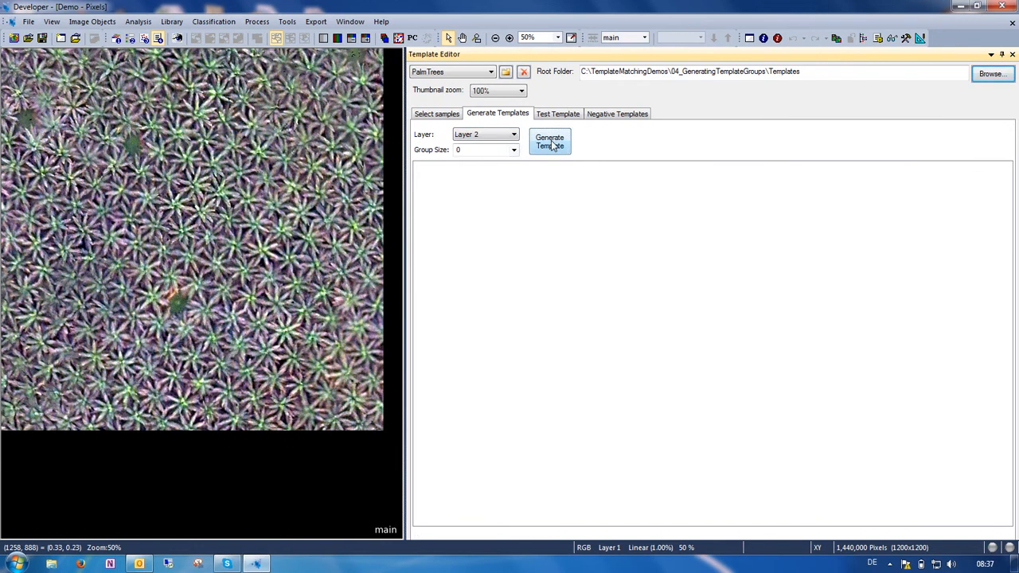
click(552, 145)
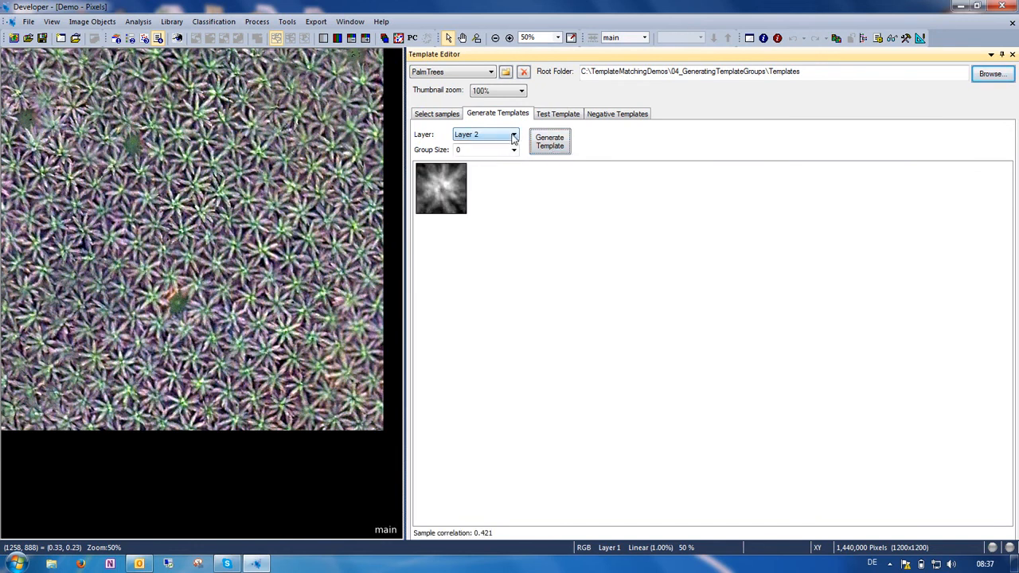
Generate a template from the samples for Layer 3 and another for Layer 4, using group size 0.
click(514, 137)
click(494, 160)
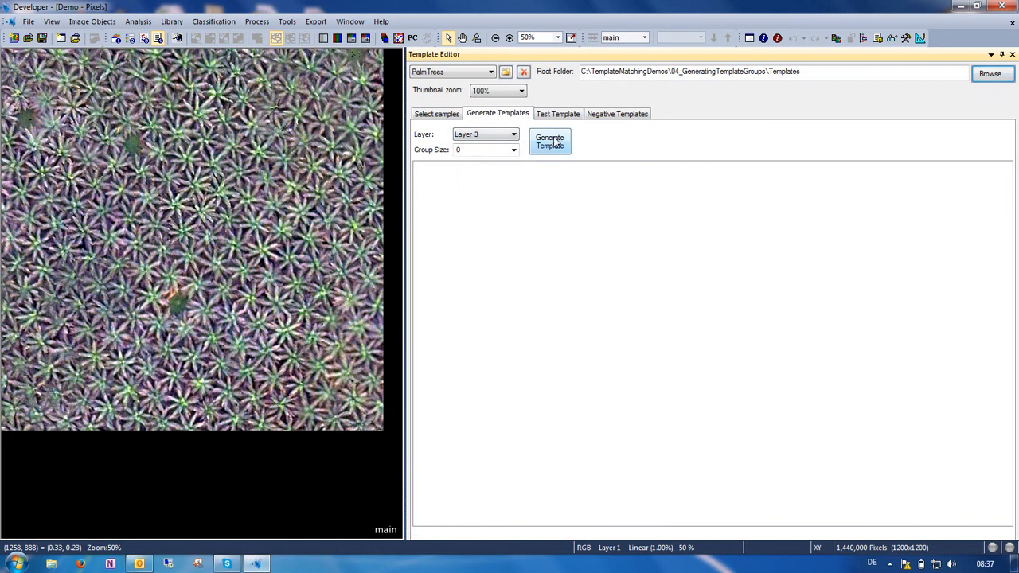
click(554, 142)
click(514, 135)
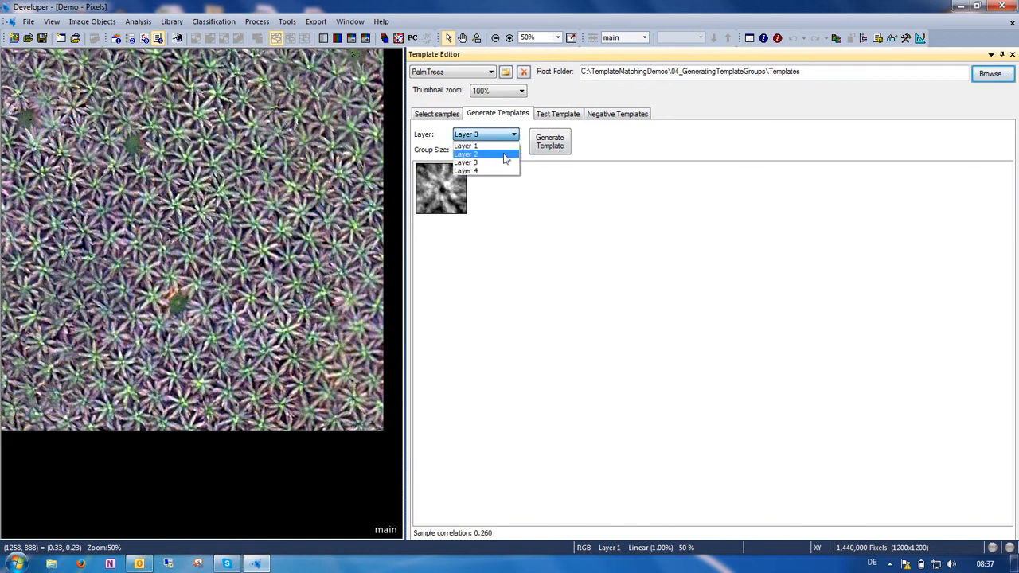
click(502, 171)
click(549, 142)
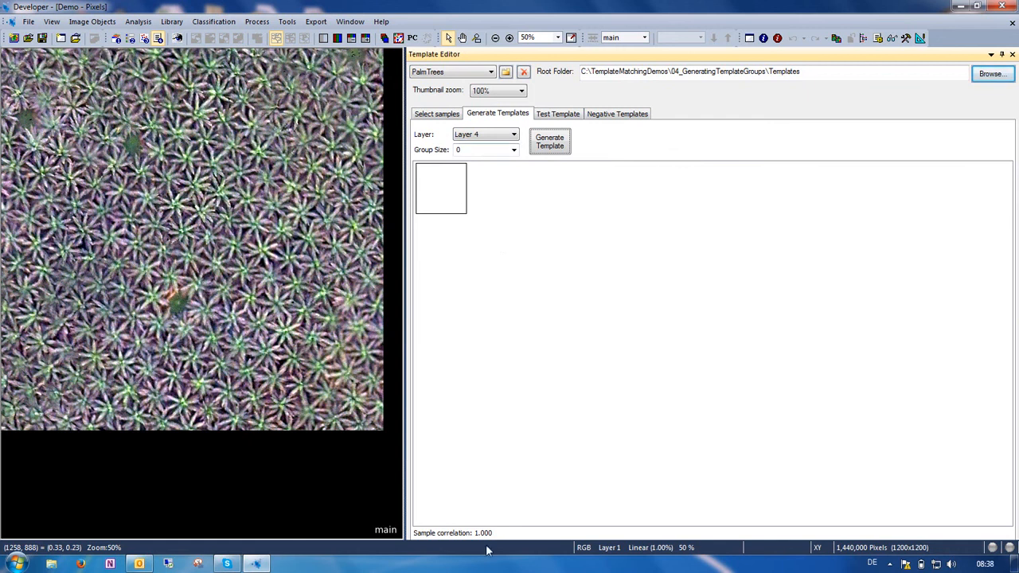
Generate a template group for Layer 2 with the group size set to 3.
click(514, 137)
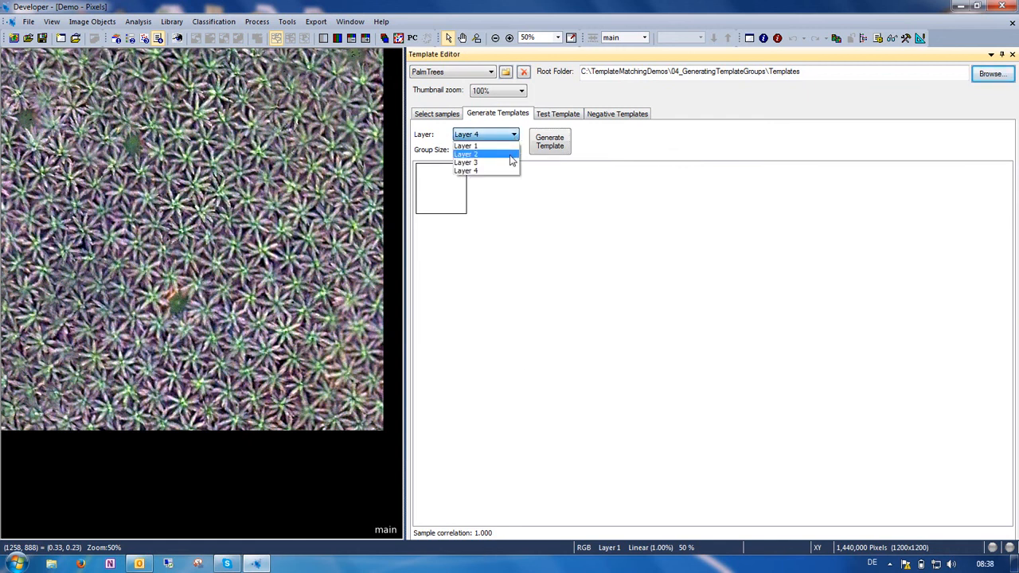
click(512, 155)
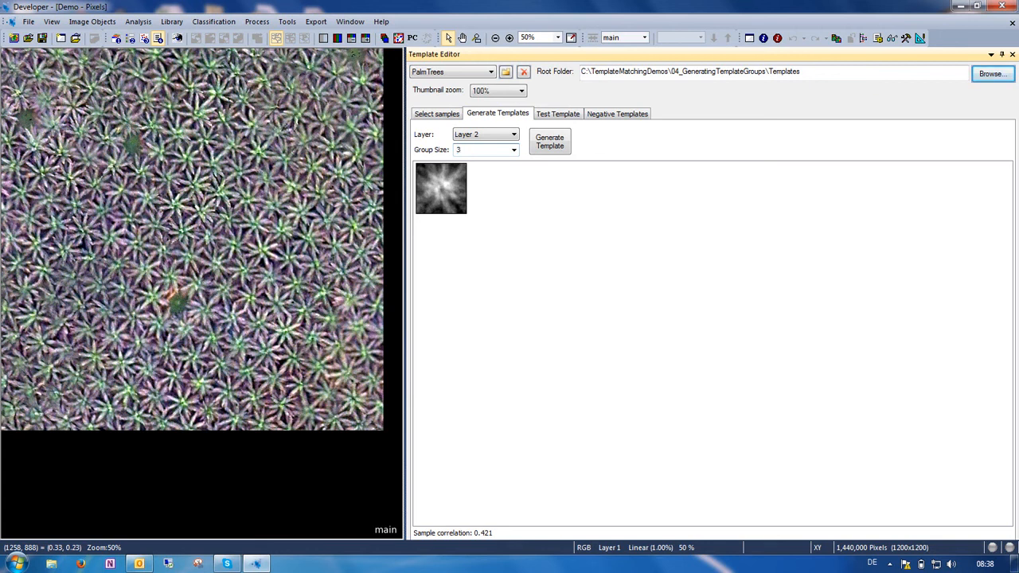
click(551, 142)
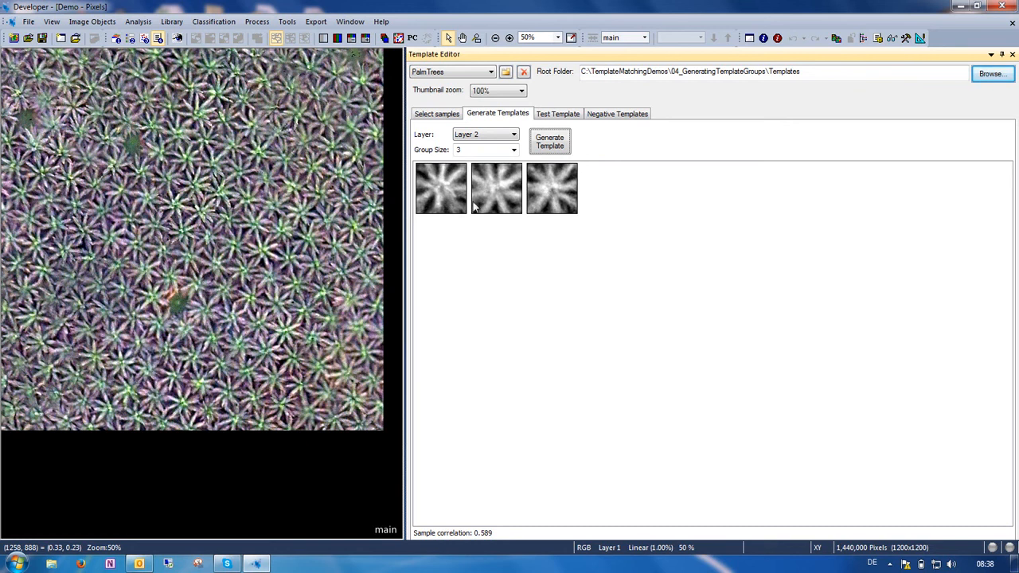
Choose the Layer 2 template with group 3 for the template test.
click(561, 116)
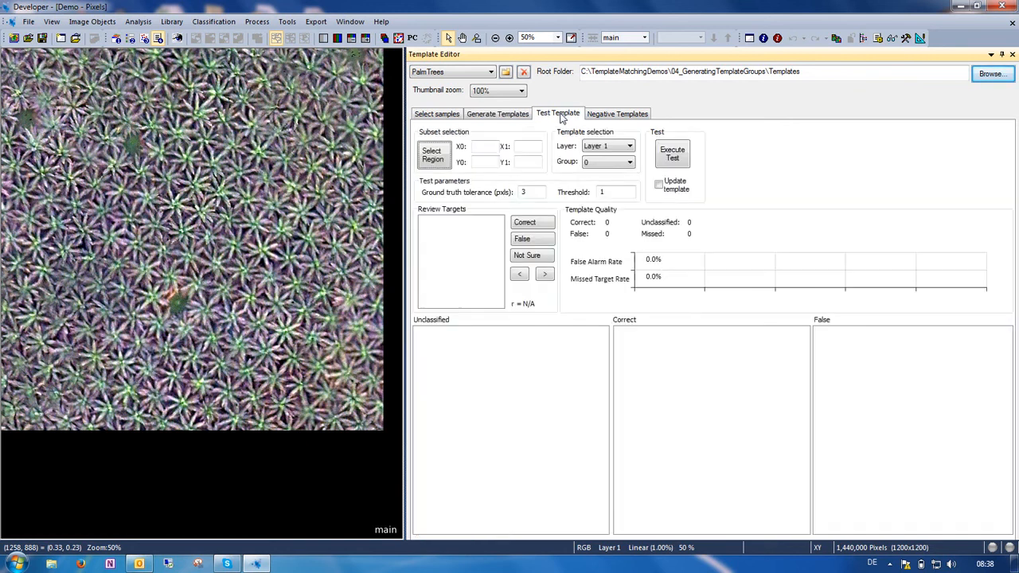
click(621, 152)
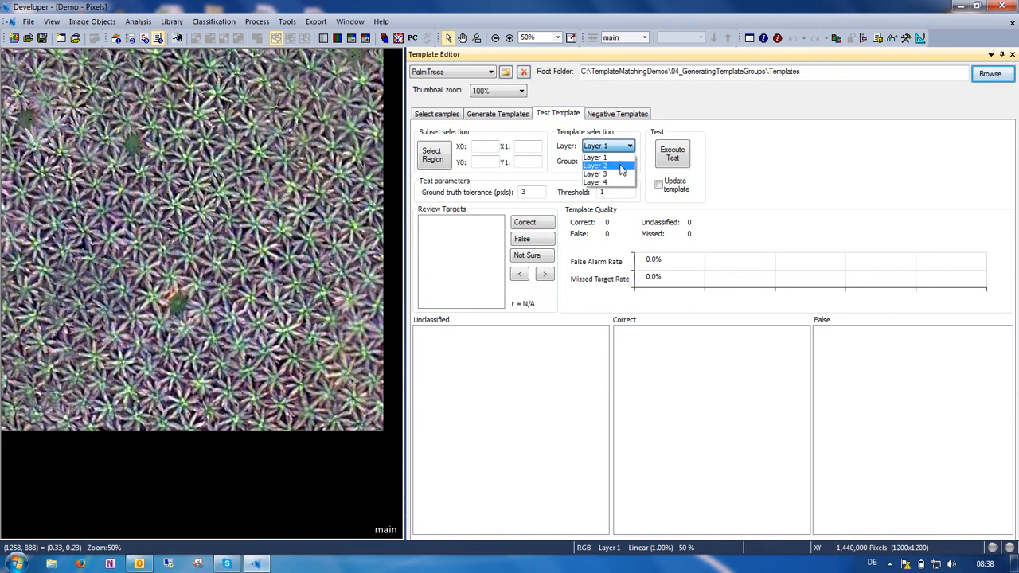
click(622, 167)
click(628, 162)
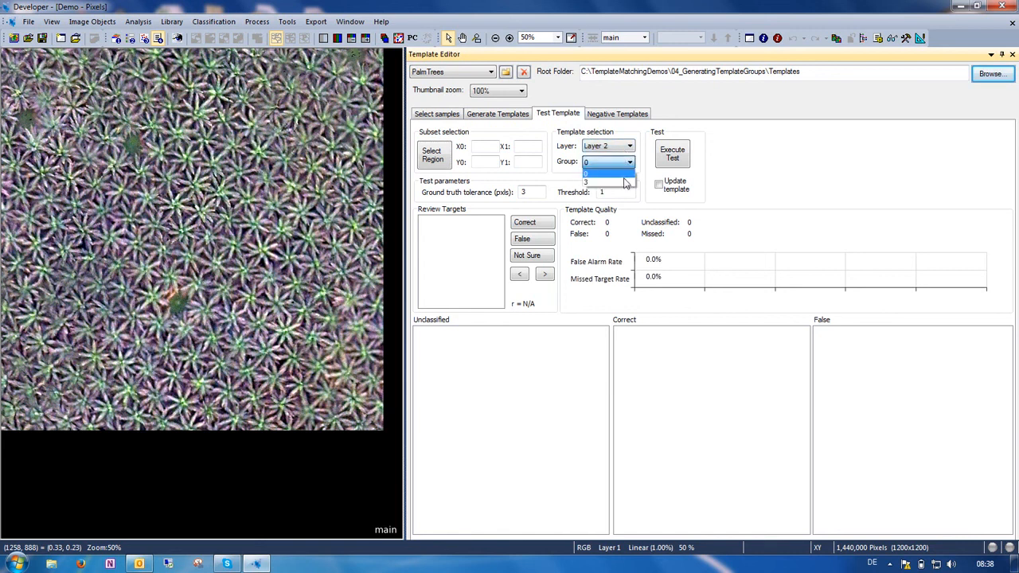
click(625, 183)
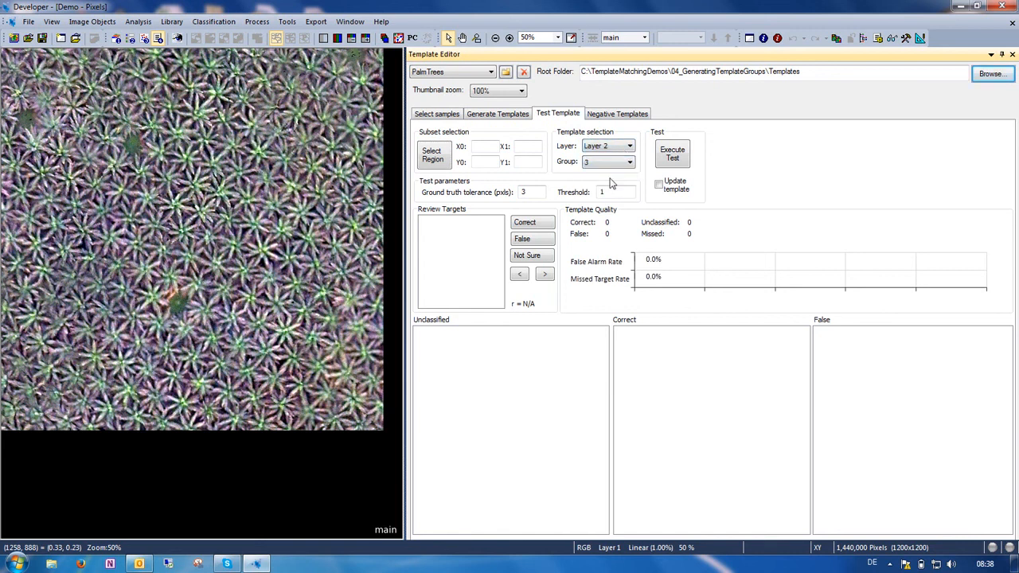
Define the test subset from X0 0, Y0 0 to X1 1200, Y1 1200.
click(487, 149)
text(0)
key(Tab)
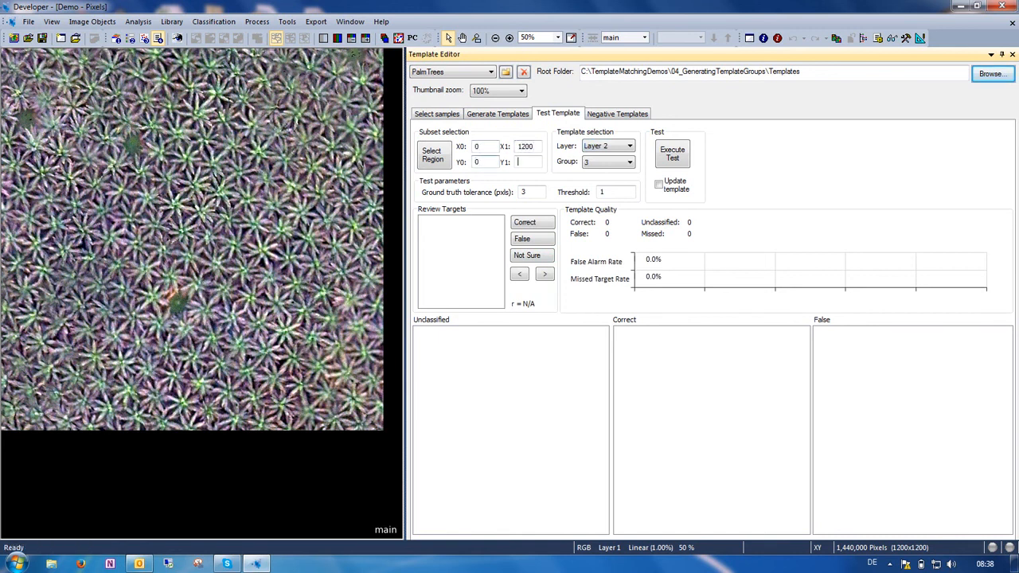
text(1200)
key(Tab)
Set the test threshold to 0.6 and execute the template test.
click(494, 113)
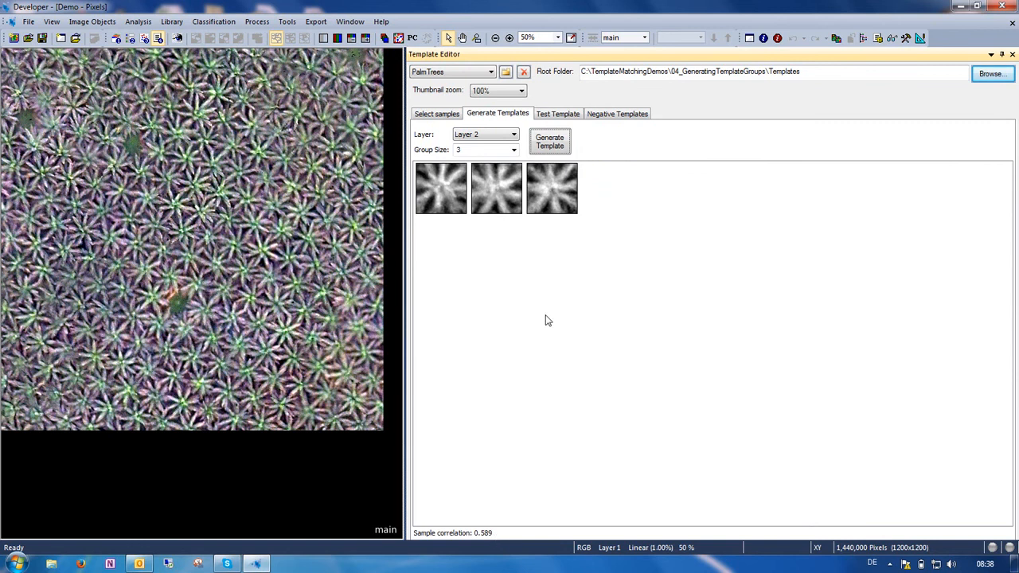
click(547, 116)
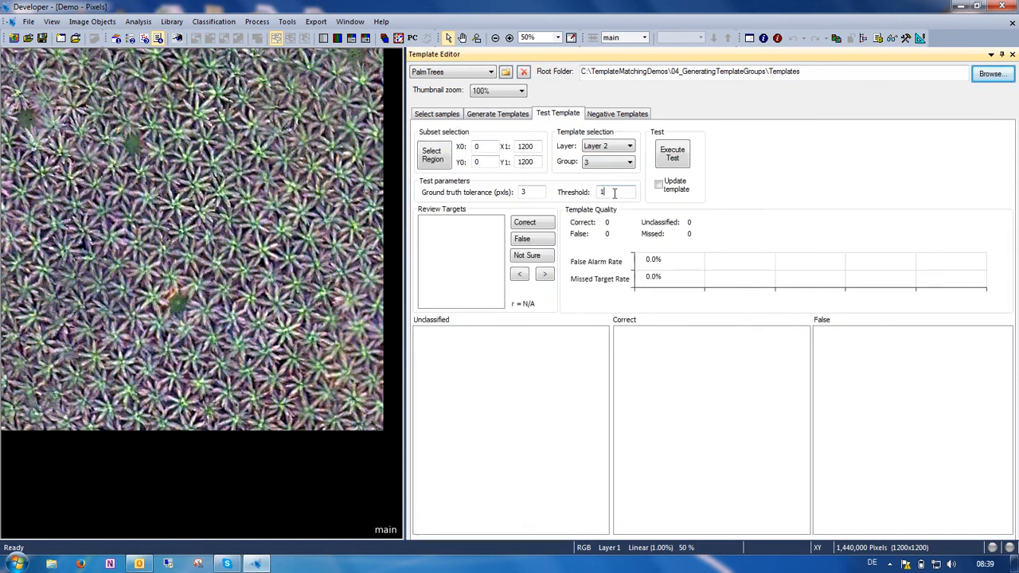
click(594, 192)
click(673, 156)
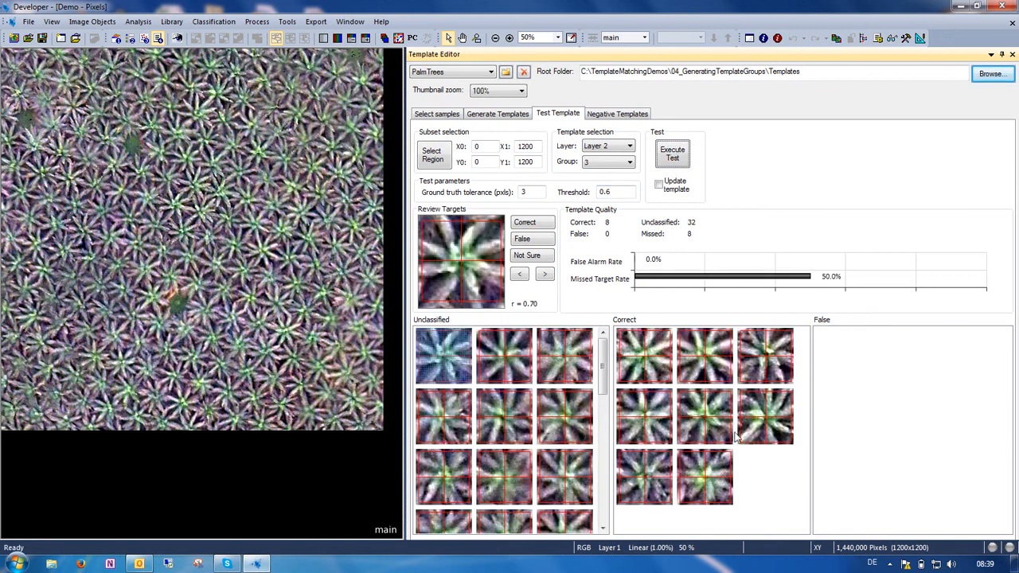
Set the thumbnail zoom to 50% to review the unclassified test targets.
click(439, 360)
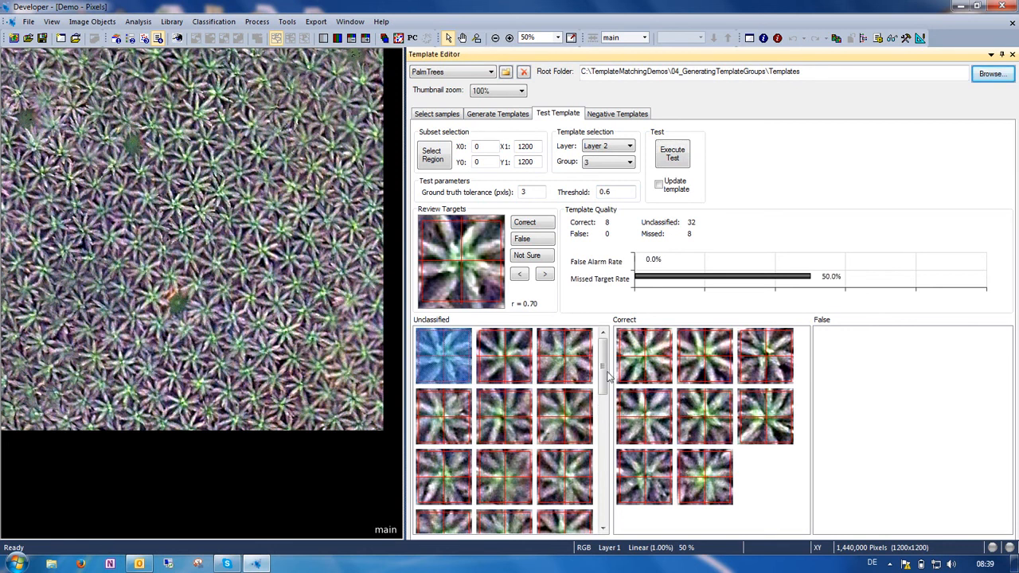
click(492, 90)
click(490, 107)
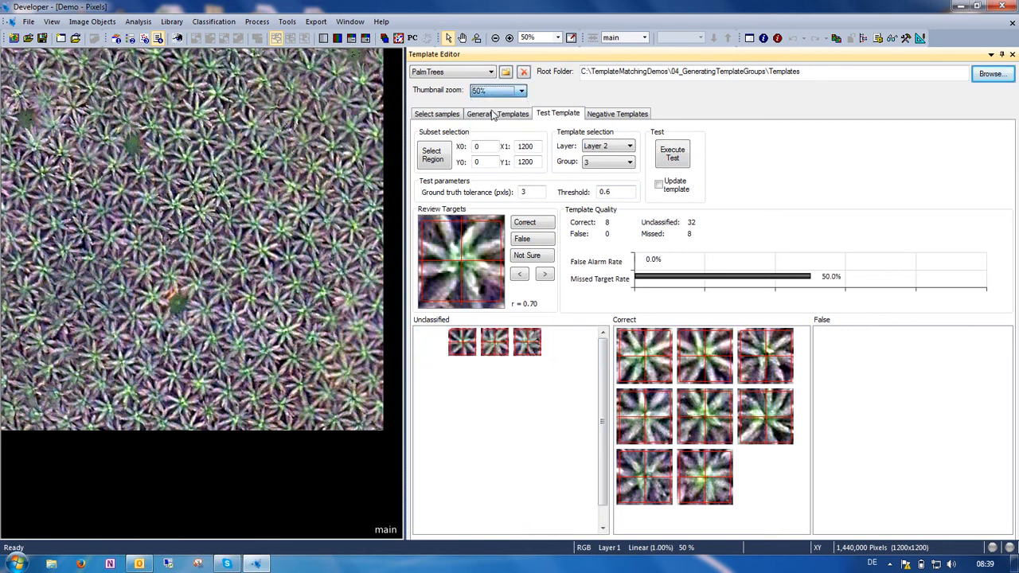
drag(603, 402, 603, 423)
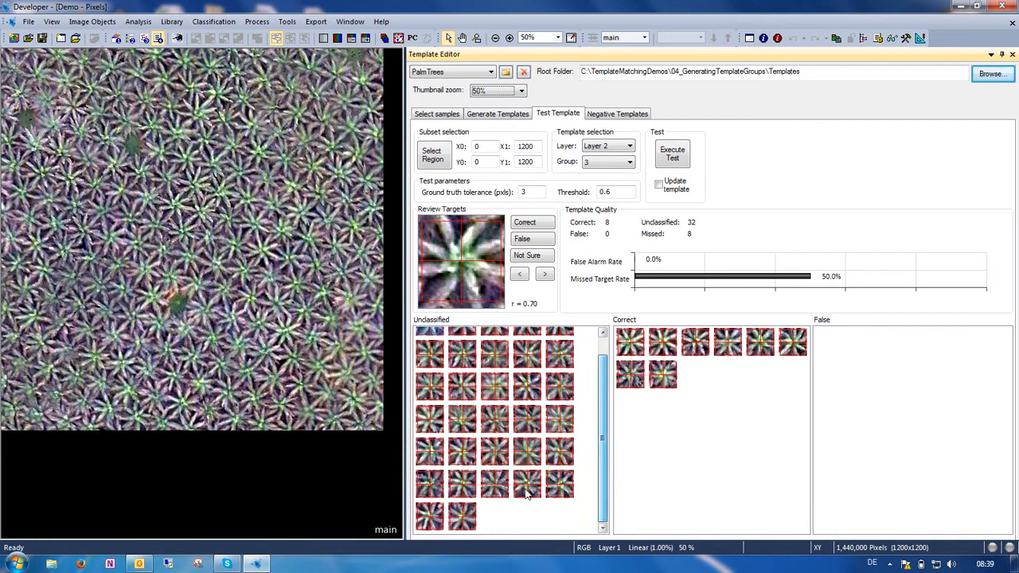
Select all unclassified targets and classify them as correct.
click(462, 520)
scroll(603, 477, up, 1)
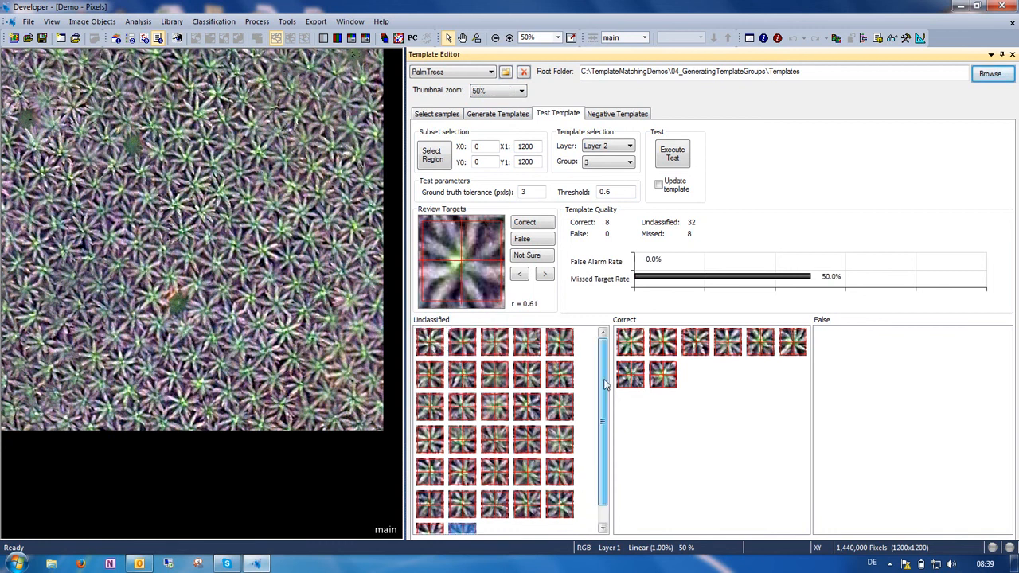
shift+click(430, 341)
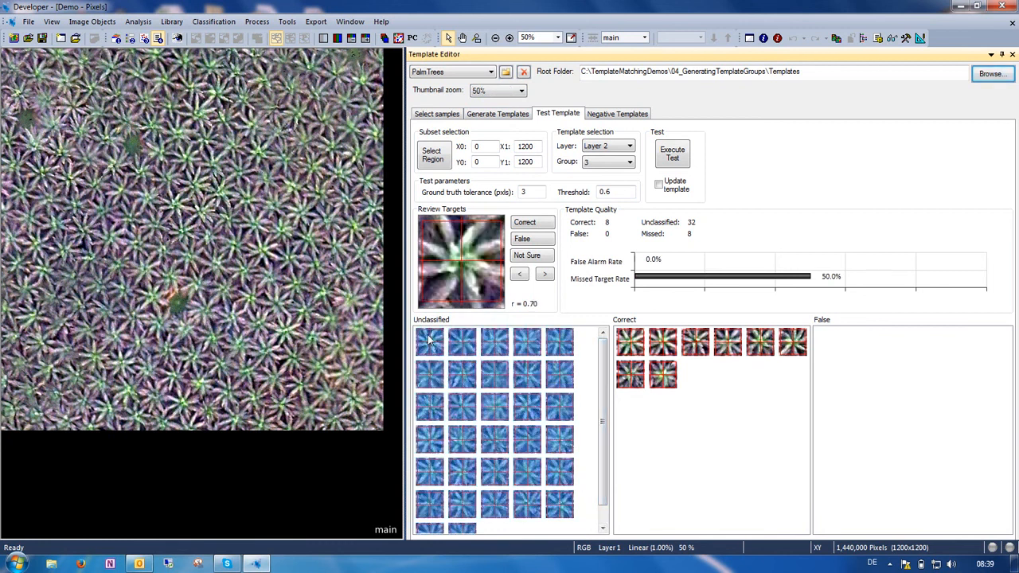
click(534, 226)
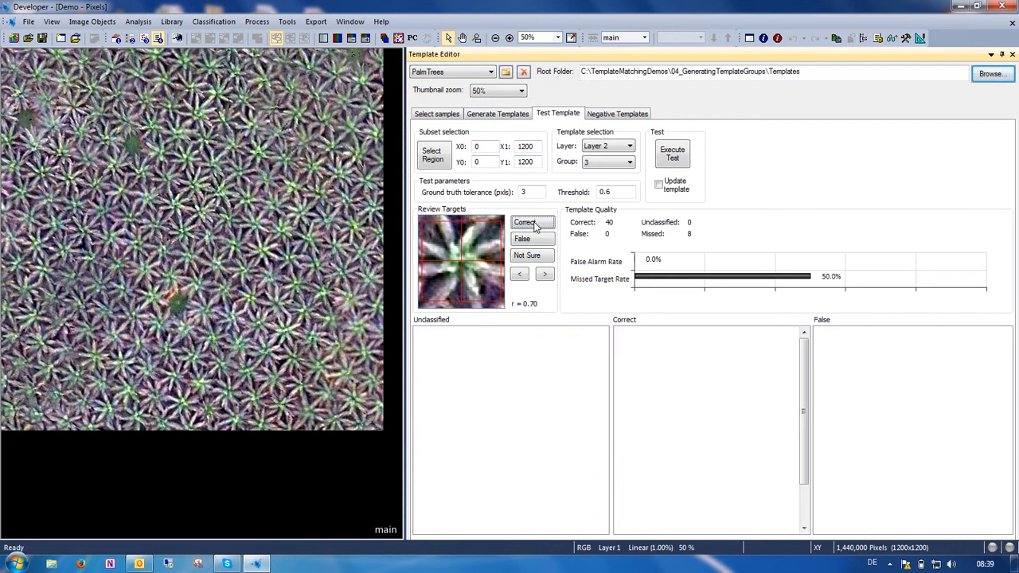
Rerun the template test with a threshold of 0.58 and classify all newly found targets as correct.
click(618, 192)
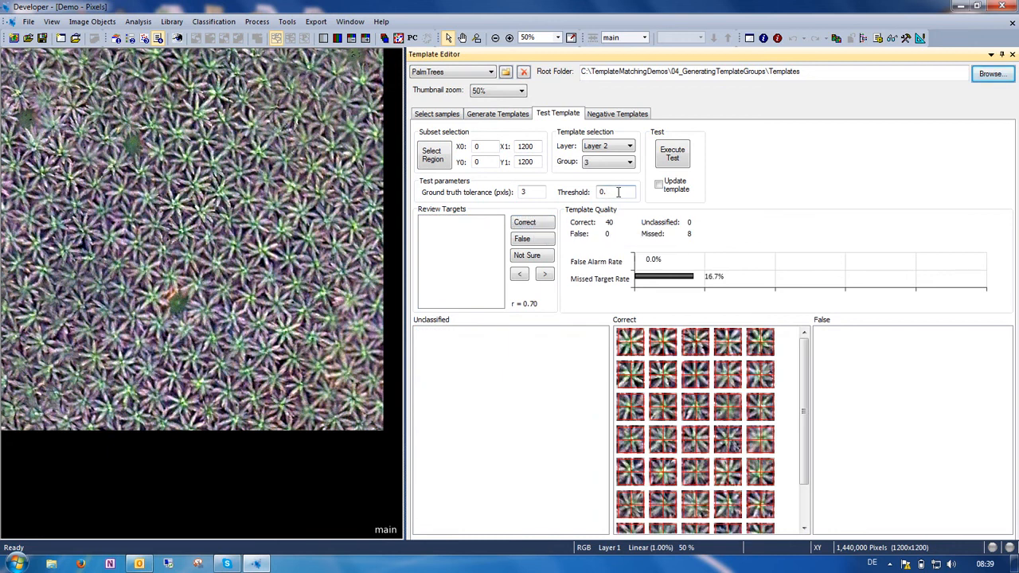
click(673, 154)
click(526, 407)
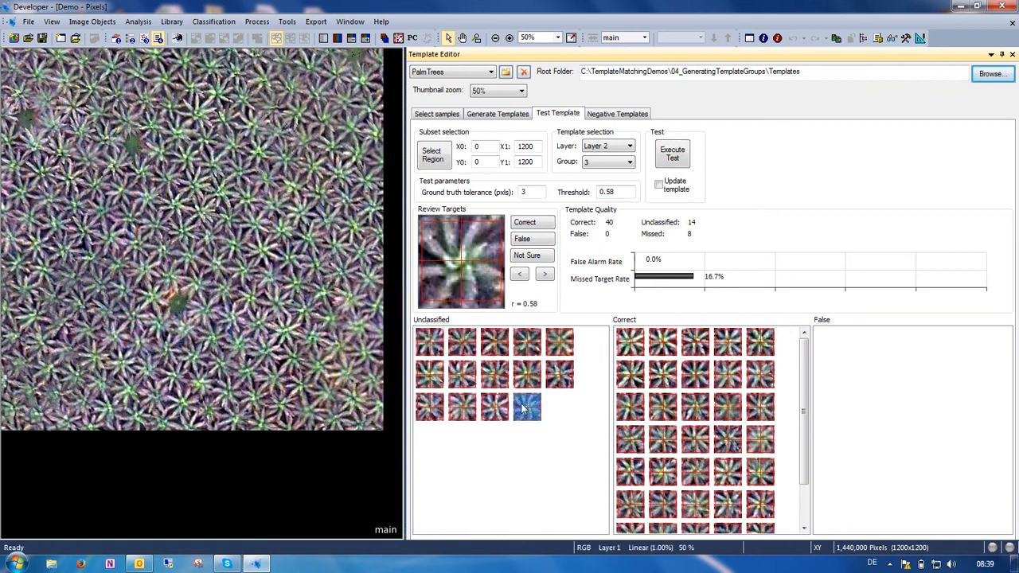
shift+click(430, 344)
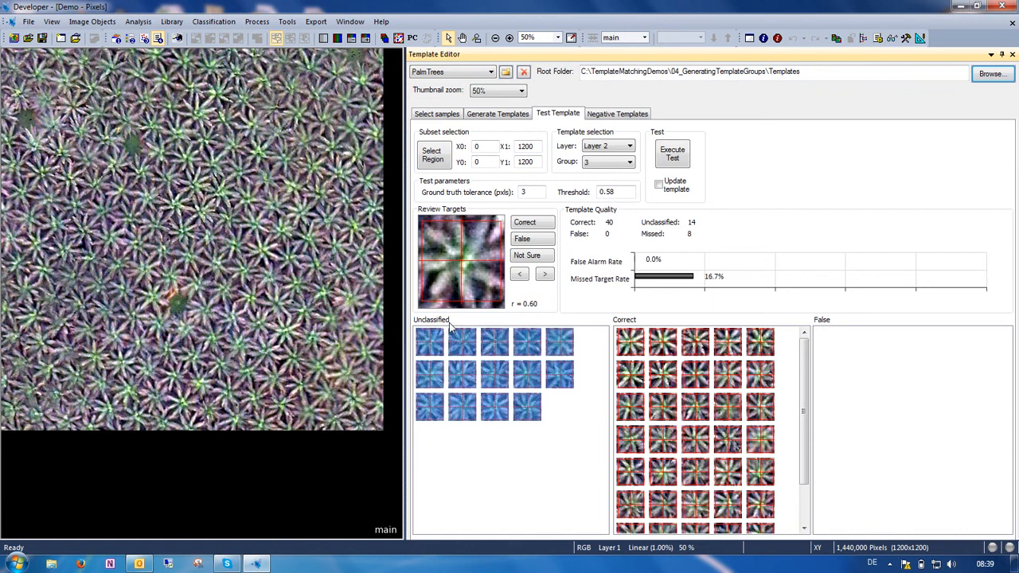
click(525, 226)
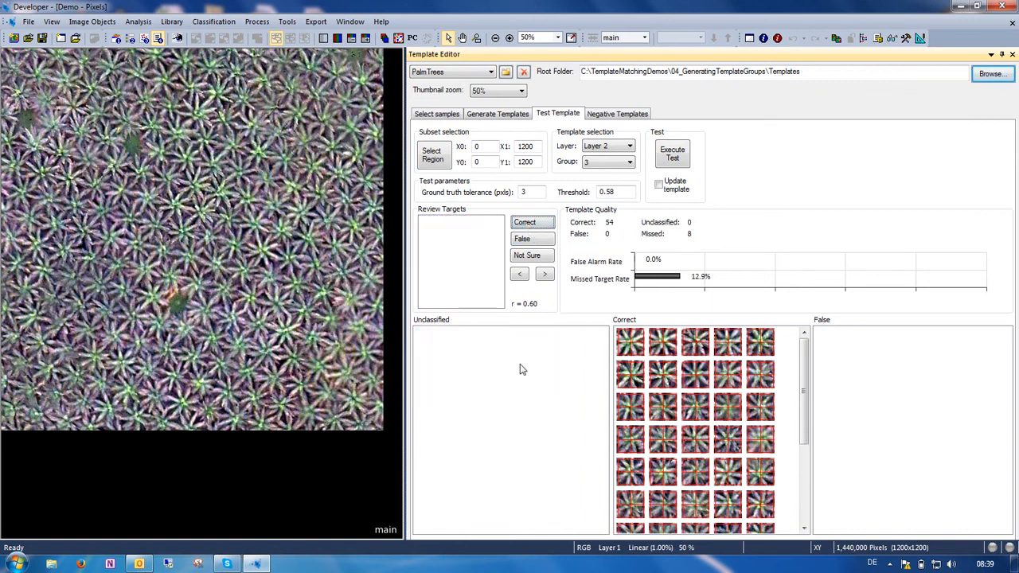
Review the extended sample set, regenerate the Layer 2 template with group size 3, and show the thumbnails at 200%.
click(438, 114)
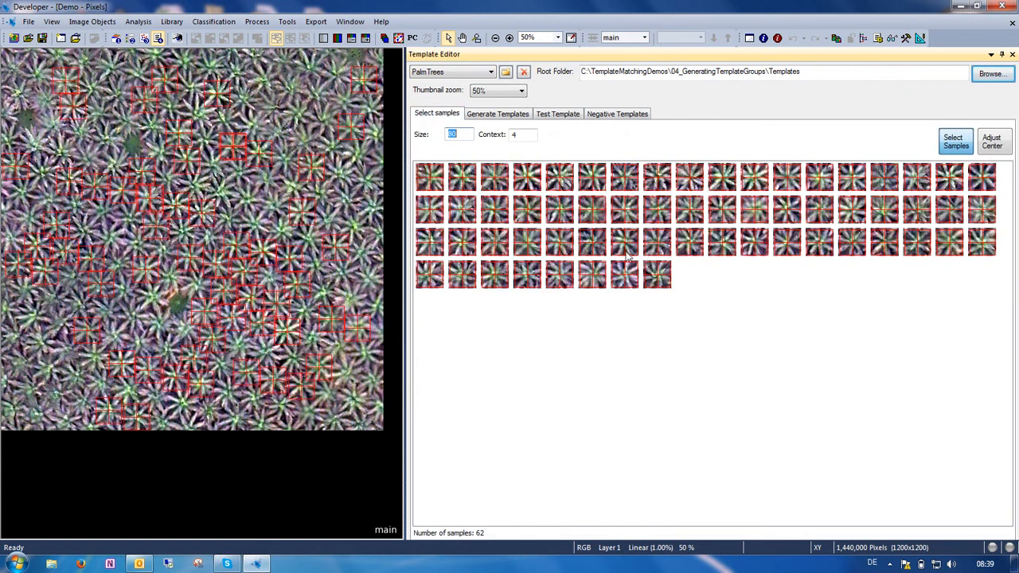
click(515, 115)
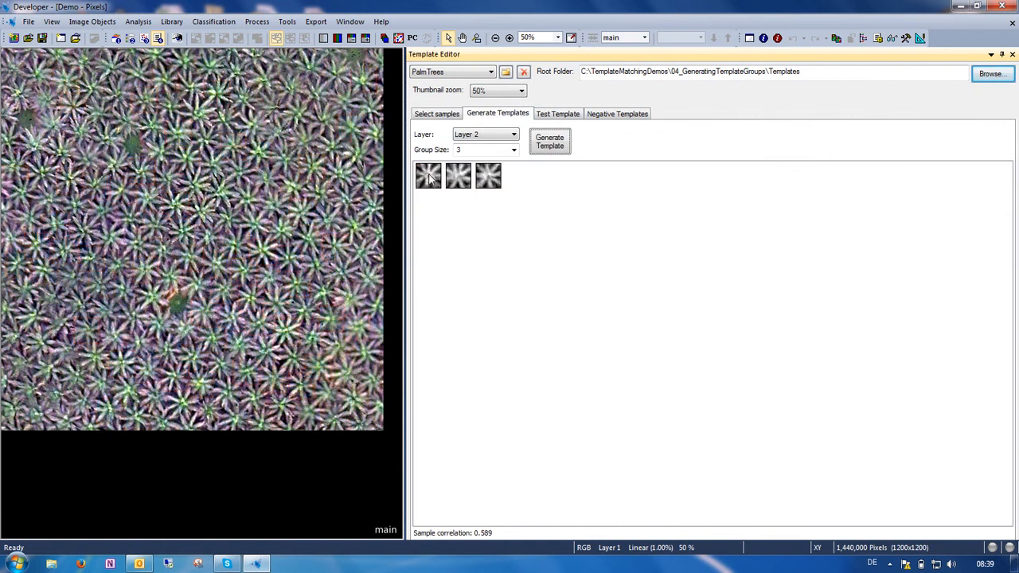
click(551, 144)
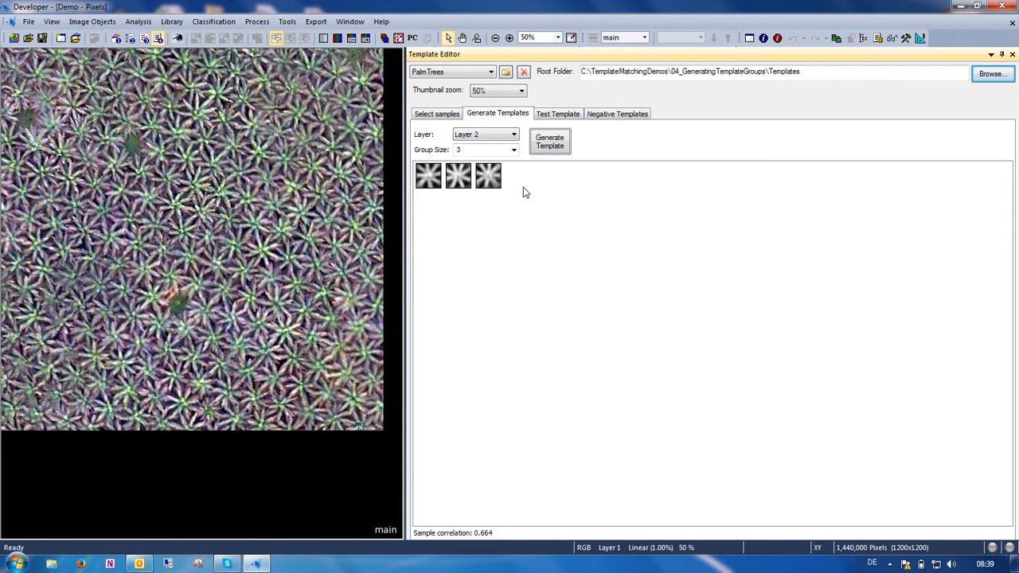
click(495, 90)
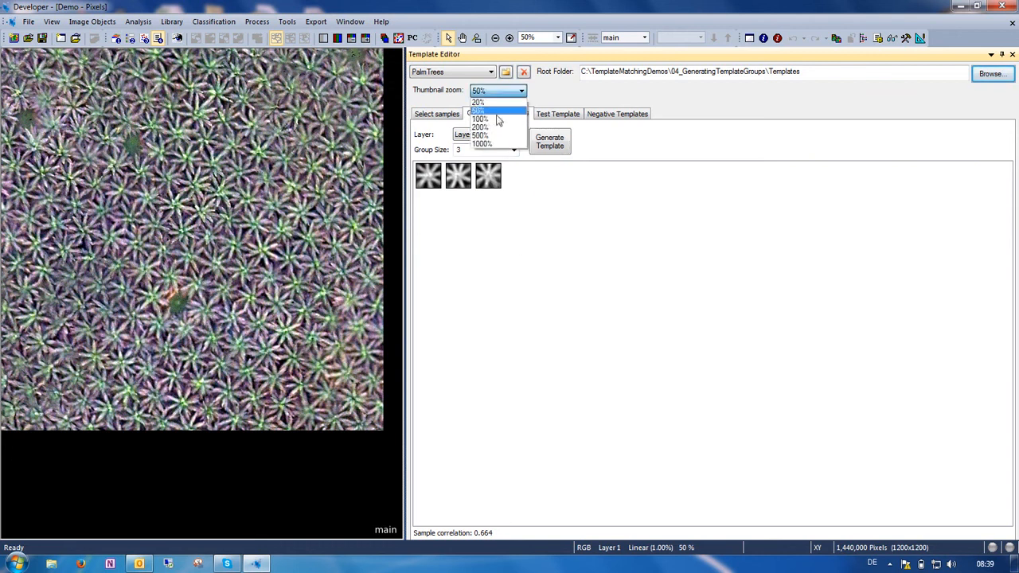
click(498, 127)
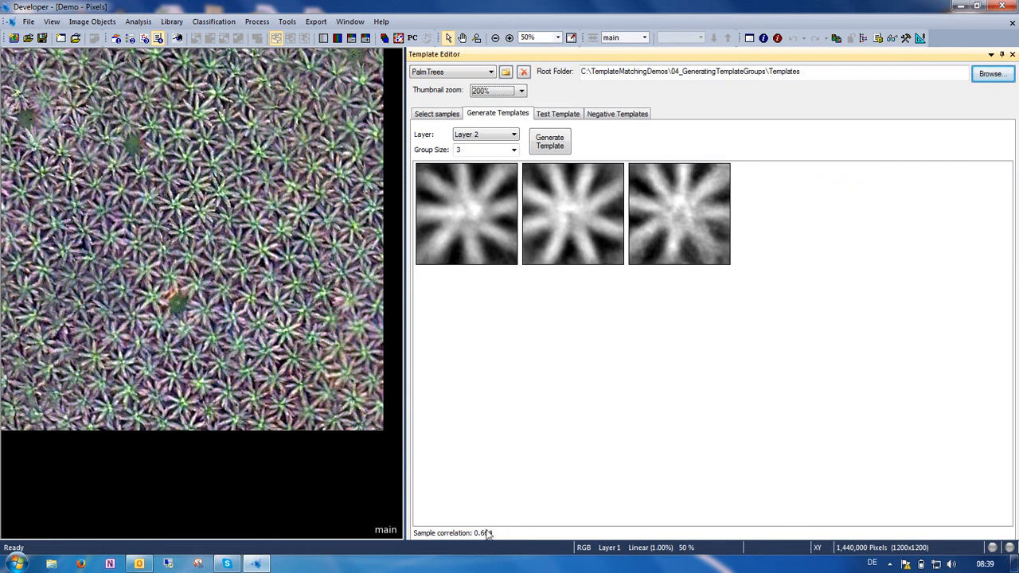
Generate a Layer 2 template group with the group size set to 4.
click(515, 151)
click(515, 150)
text(4)
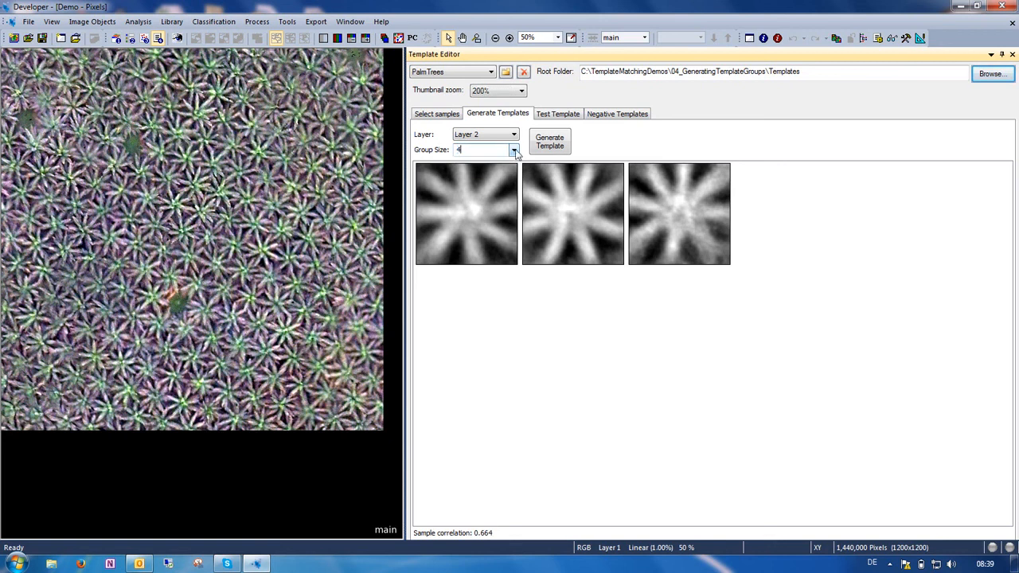
click(547, 143)
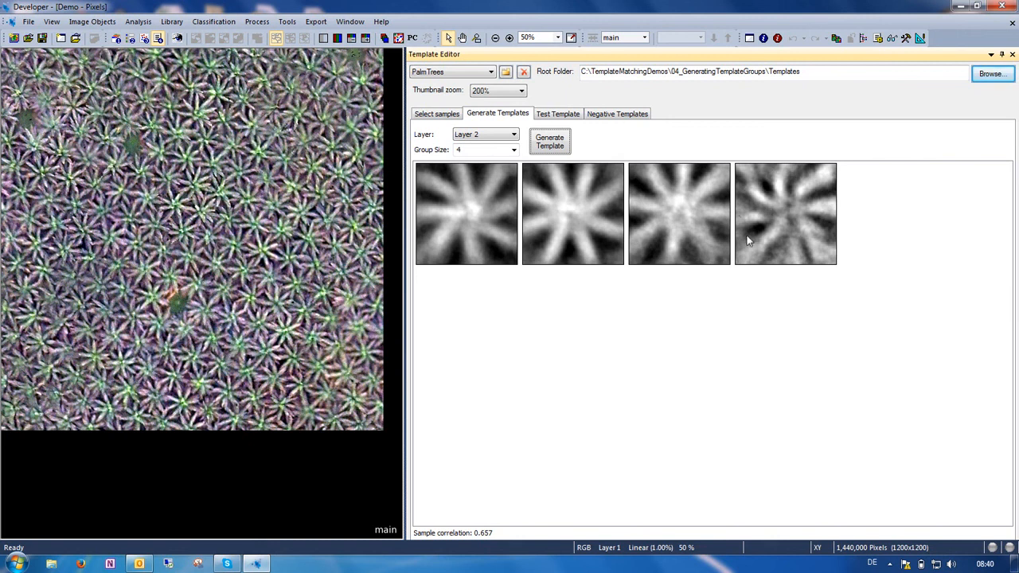
Generate a Layer 2 template group with the group size set to 2.
double_click(479, 148)
text(2)
click(550, 143)
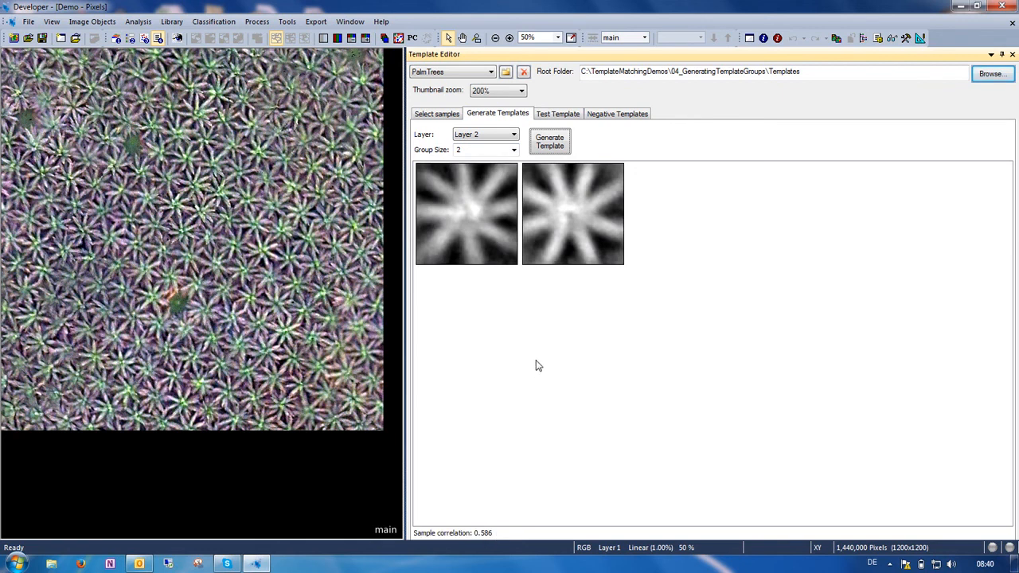
Switch back to group size 3 and execute the Layer 2 template test with a threshold of 0.58.
click(513, 150)
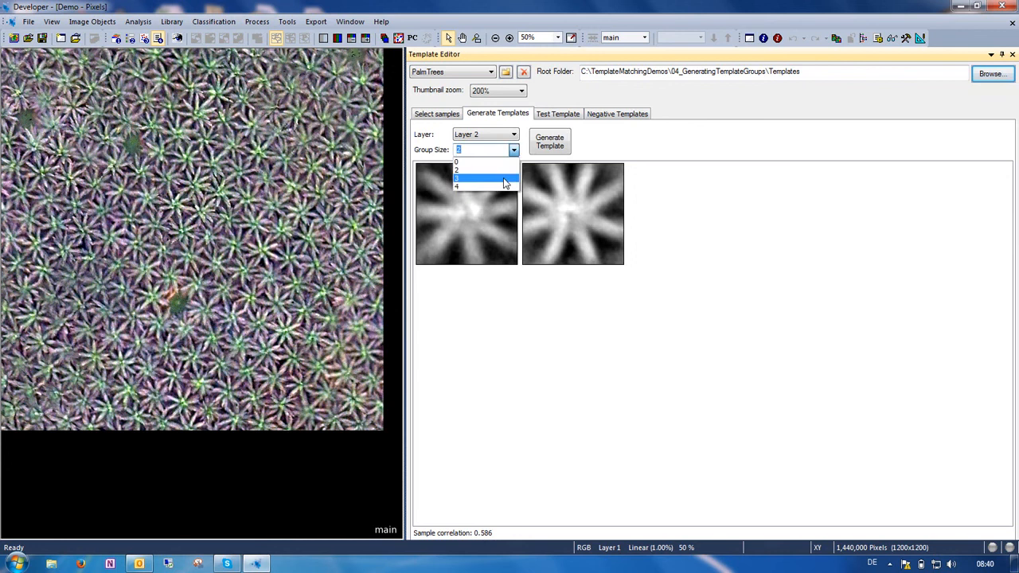
click(504, 181)
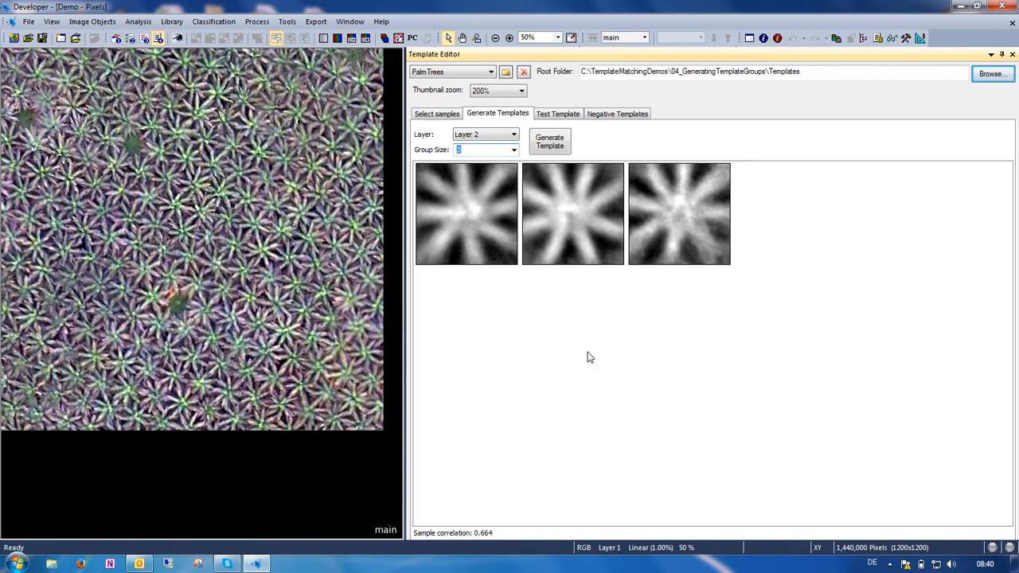
click(559, 116)
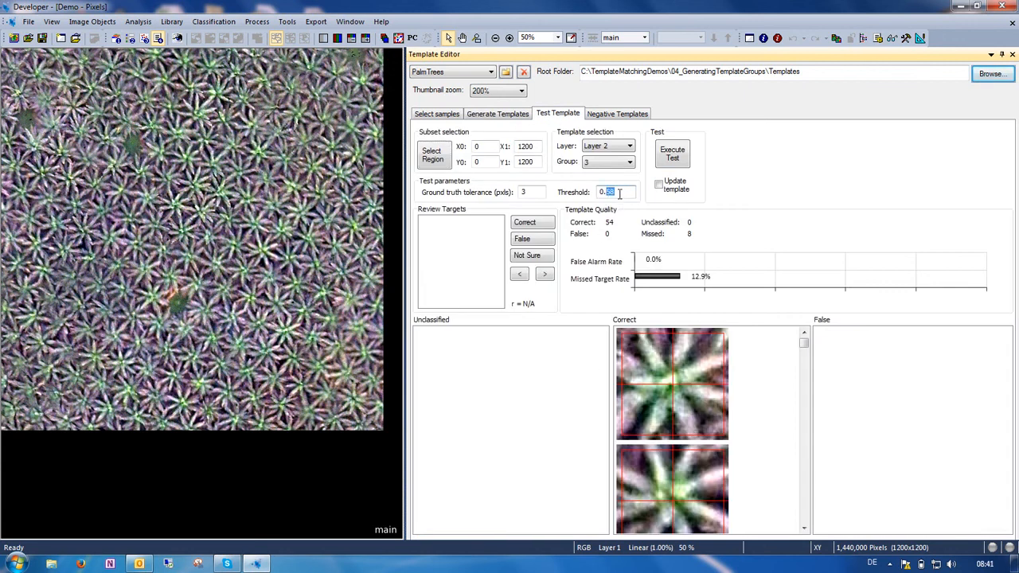
click(672, 154)
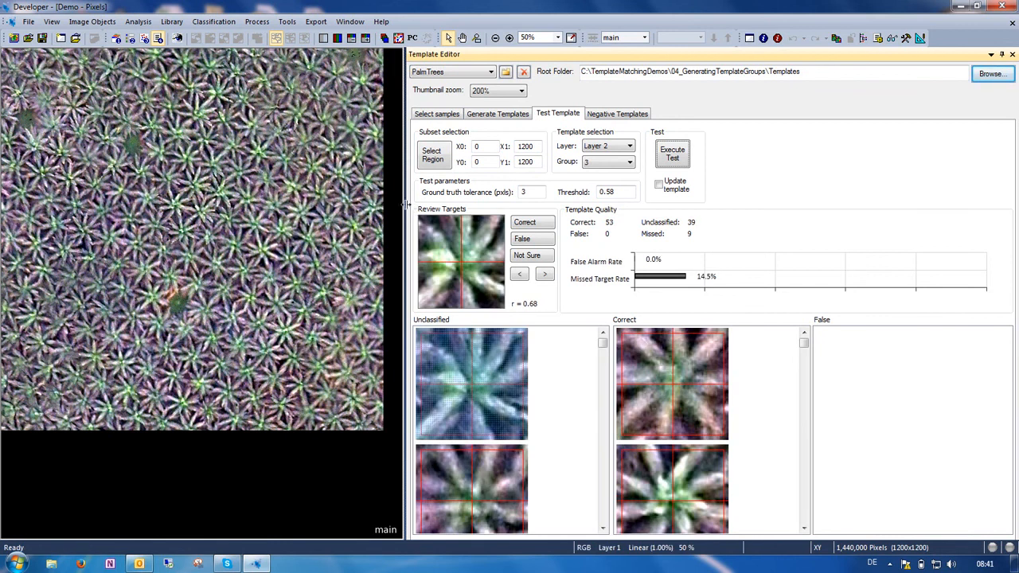
Widen the Template Editor and reduce the thumbnail zoom to 50%.
drag(405, 205, 253, 205)
click(345, 94)
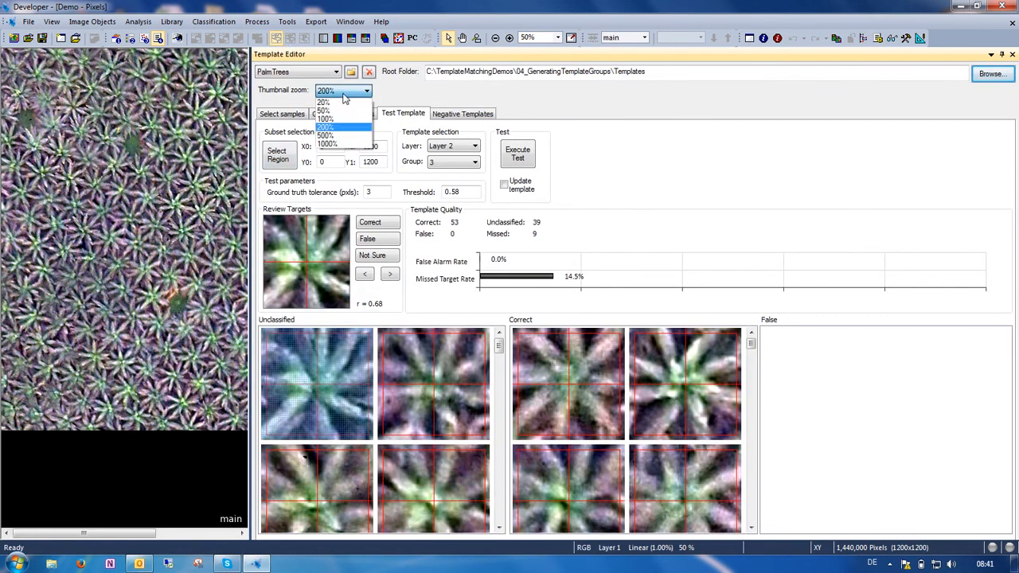
click(327, 111)
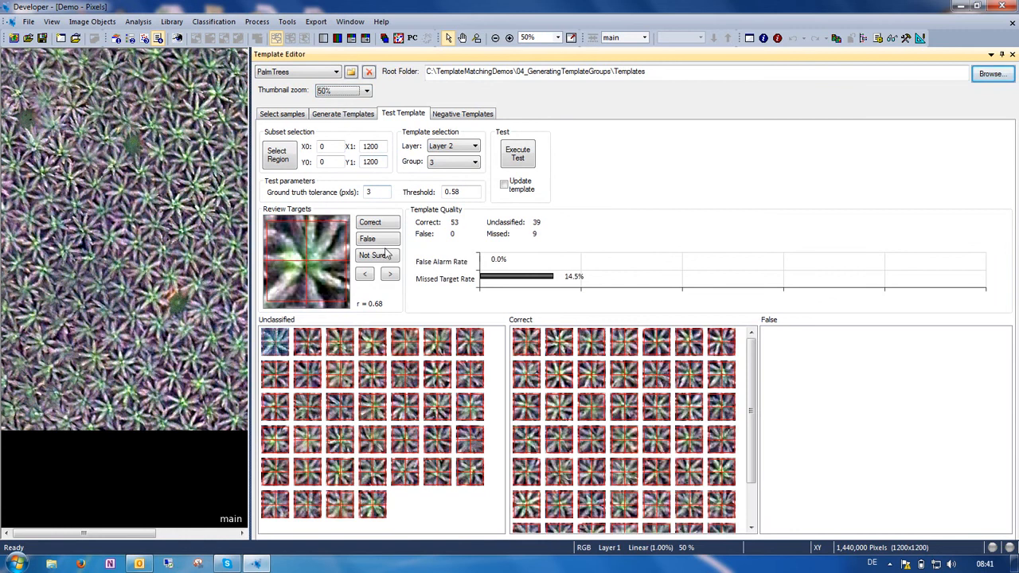
Classify all unclassified targets from the repeated test as correct.
click(373, 505)
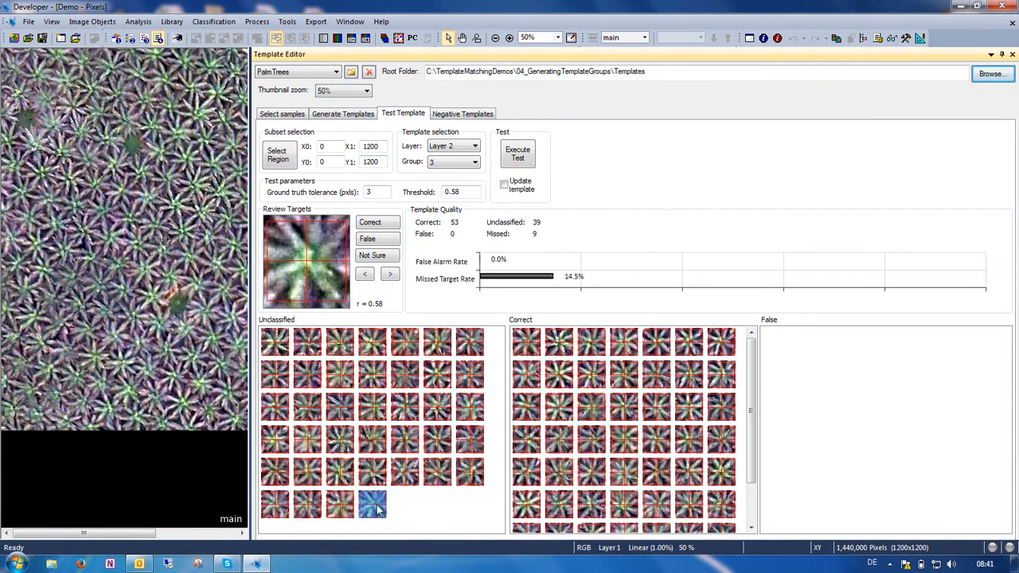
shift+click(275, 344)
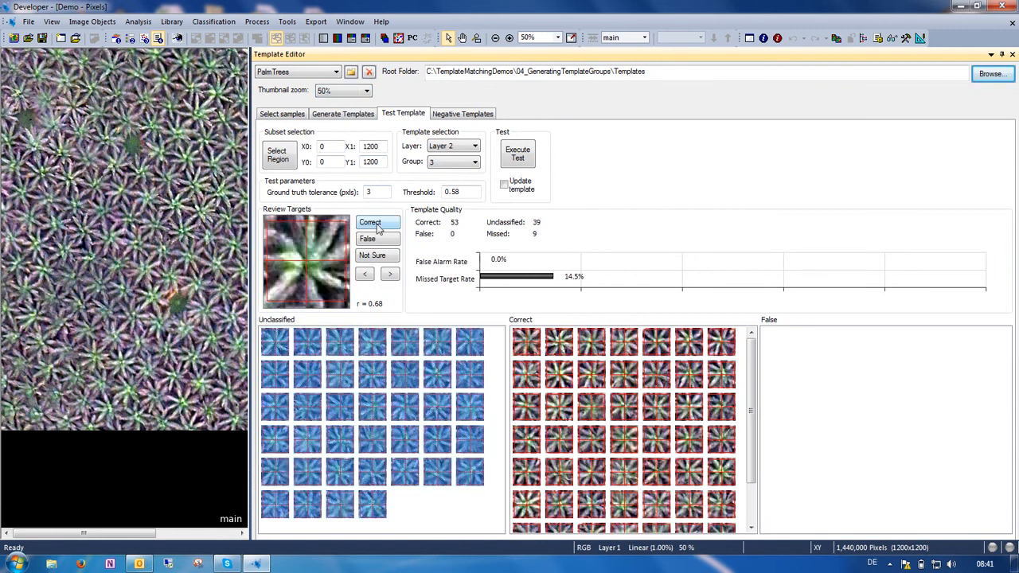
click(379, 227)
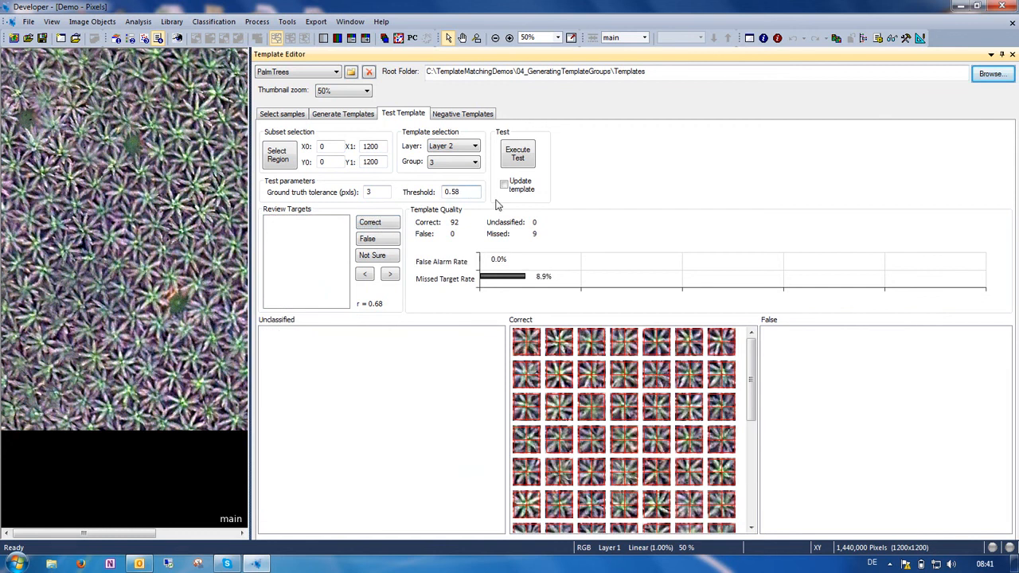
Rerun the template test with a threshold of 0.35 and classify the first six rows of unclassified targets as correct.
text(0.35)
click(527, 155)
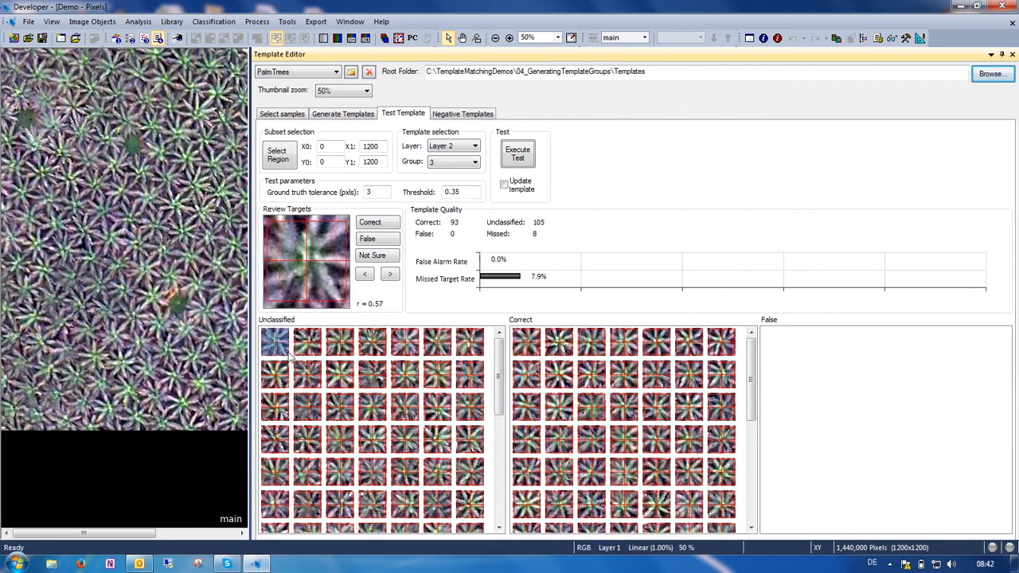
click(469, 505)
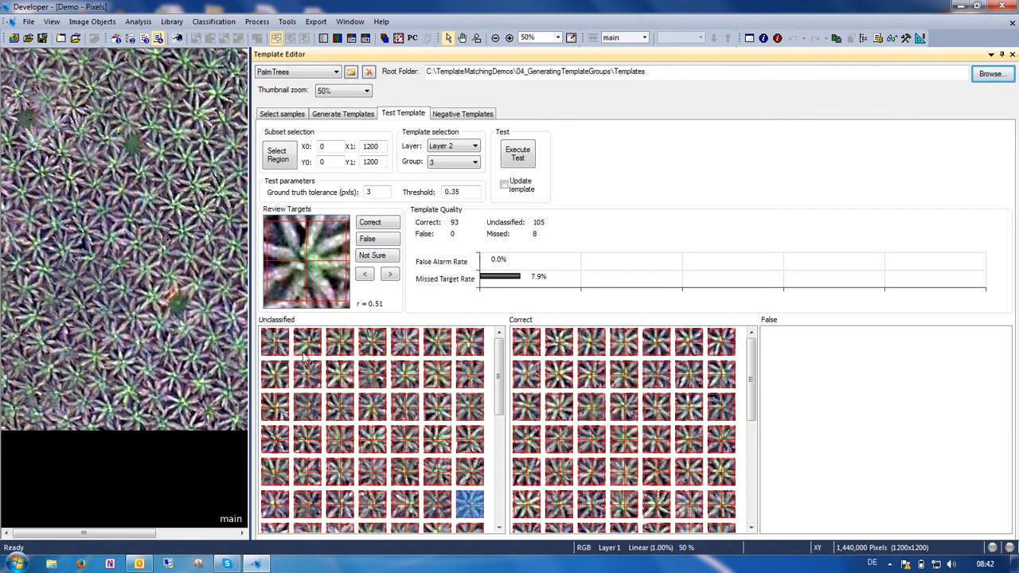
shift+click(275, 342)
click(388, 221)
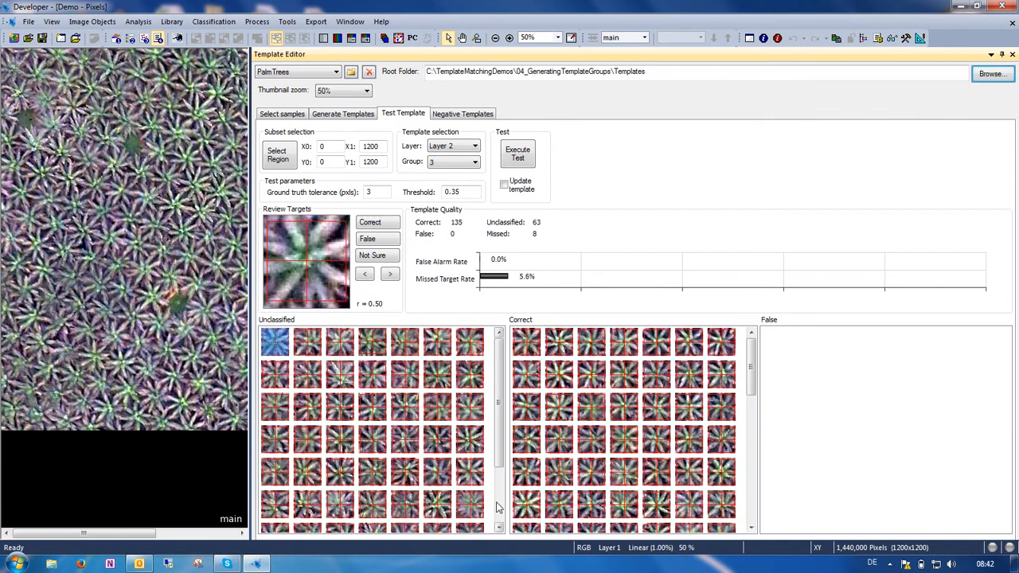
Check individual targets in the next six unclassified rows, and classify all of those rows as correct.
shift+click(470, 510)
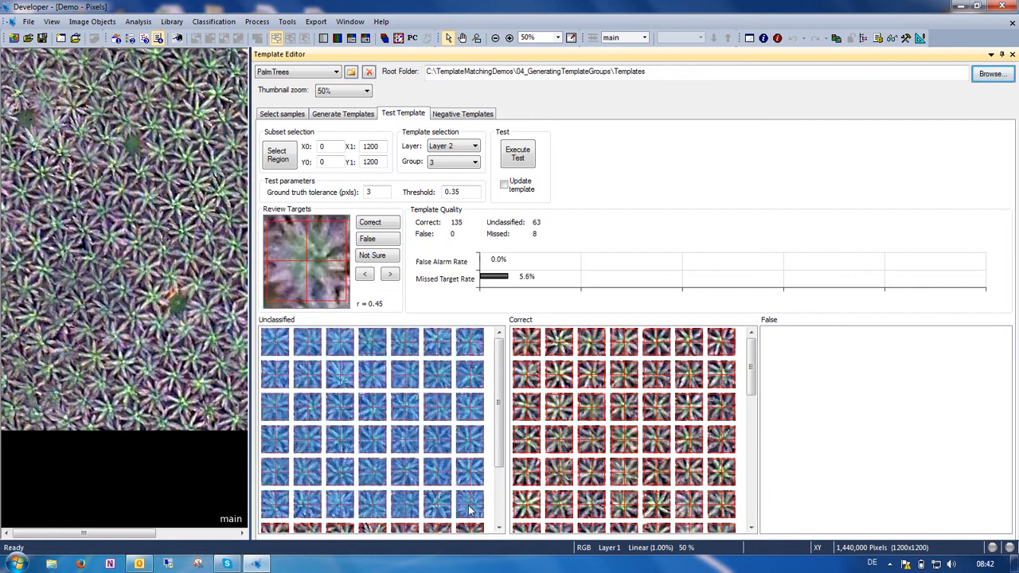
click(404, 505)
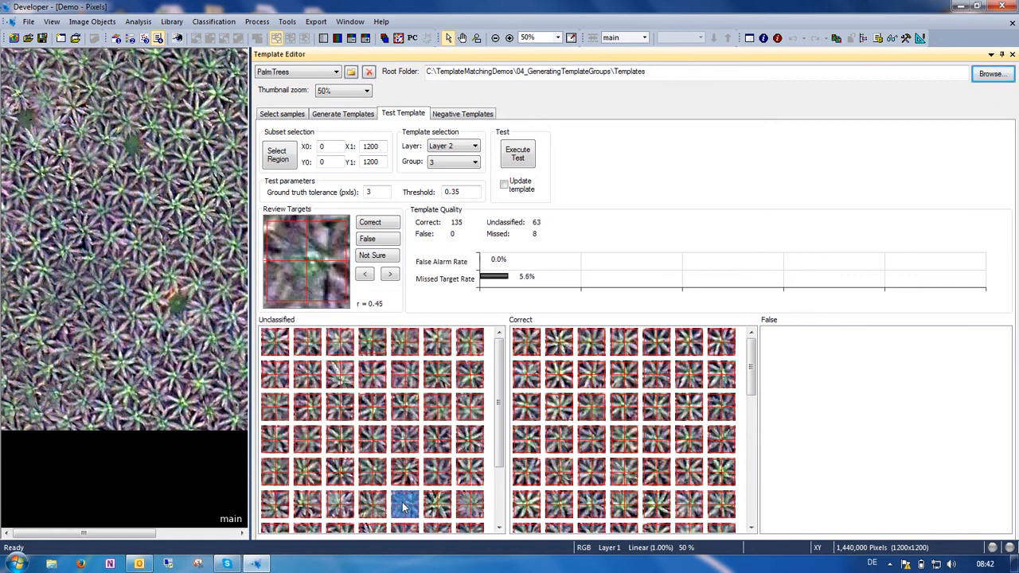
click(473, 508)
shift+click(278, 341)
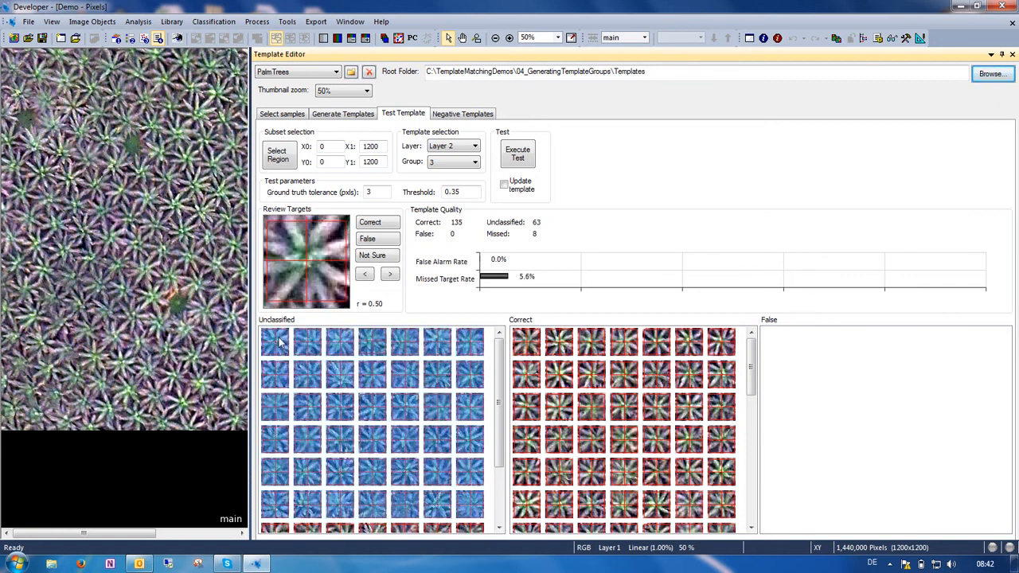
click(370, 223)
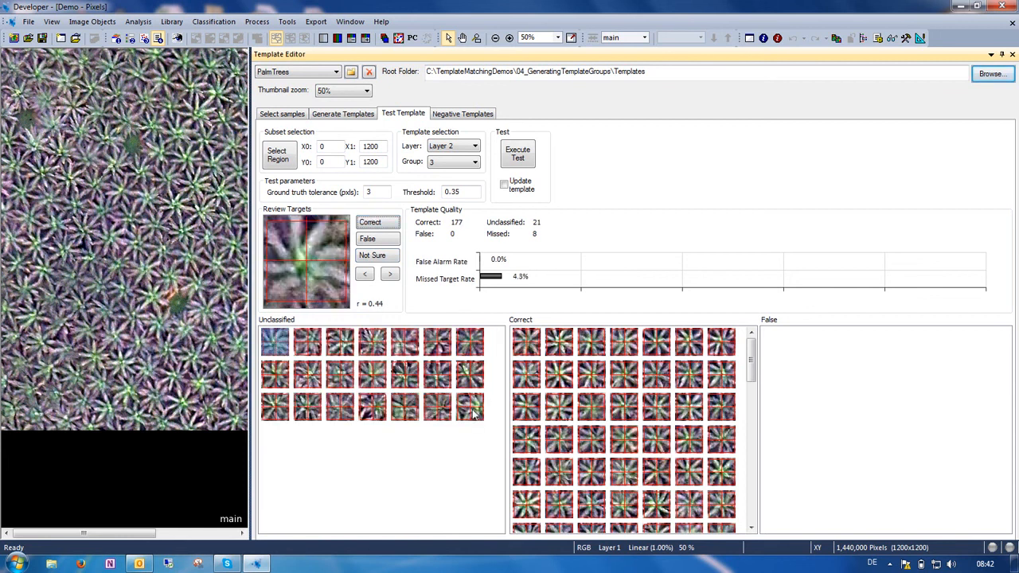
Classify the last unclassified target as false and all remaining unclassified targets as correct.
click(473, 409)
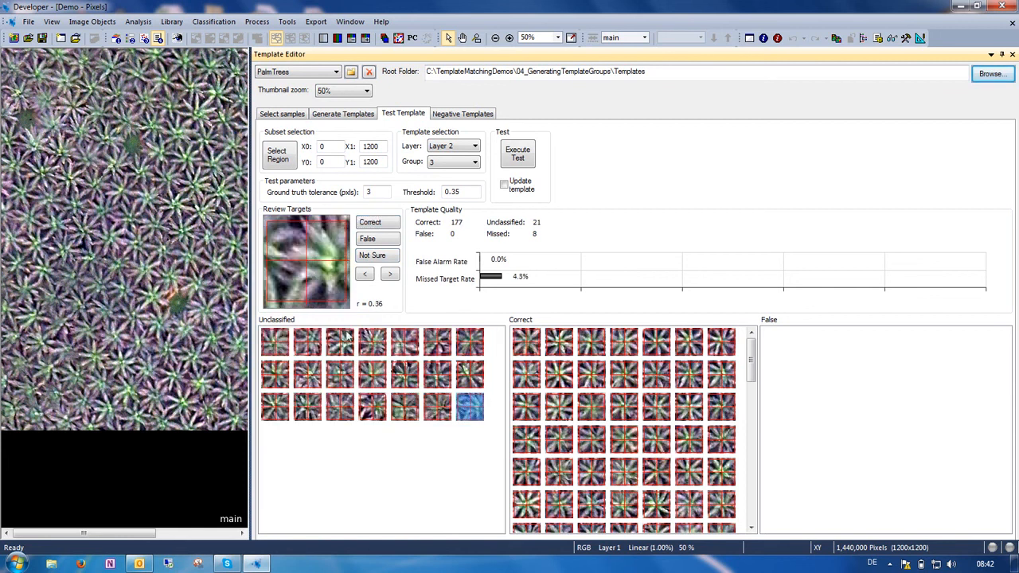
click(367, 240)
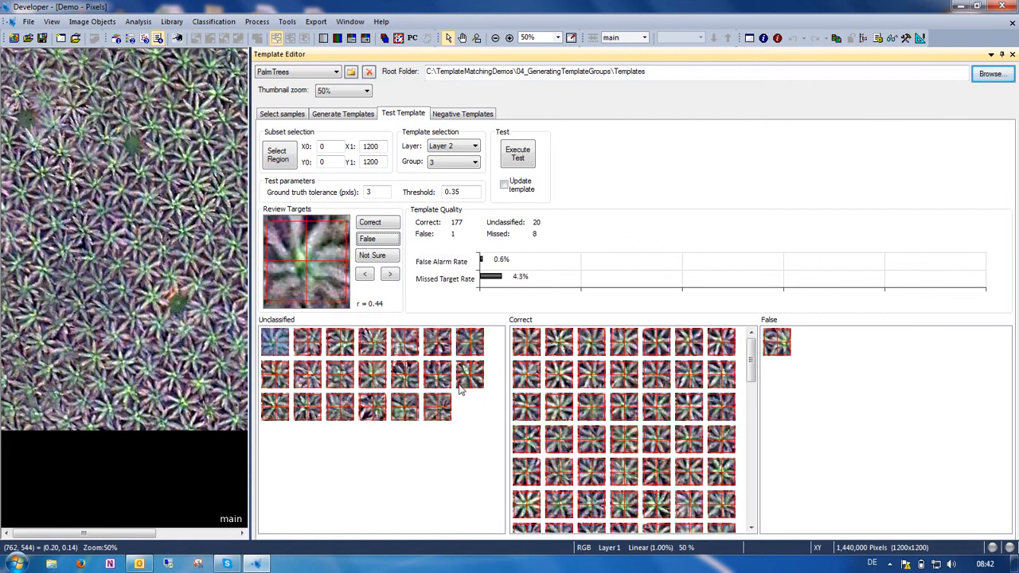
click(344, 383)
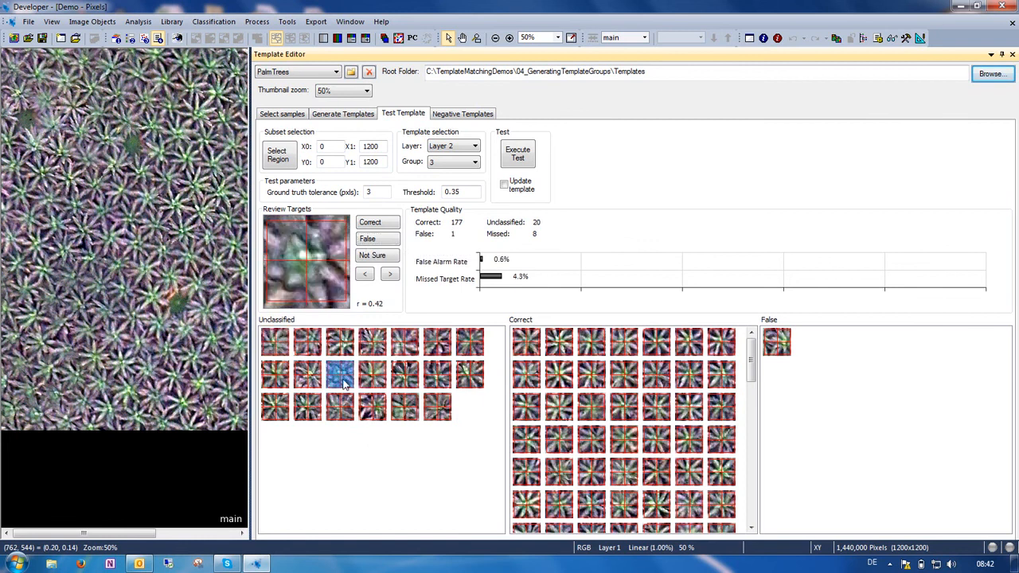
click(269, 350)
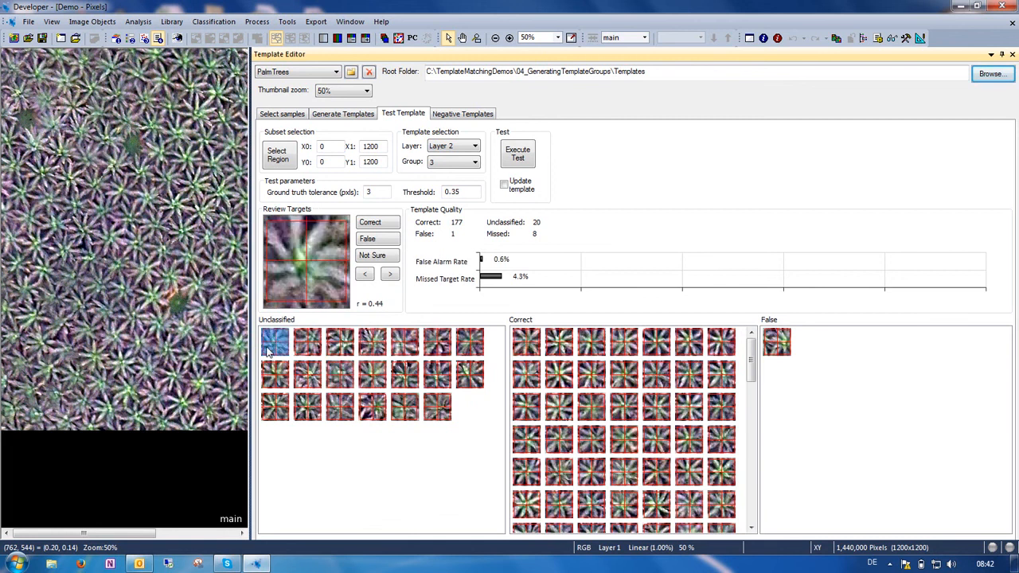
shift+click(440, 412)
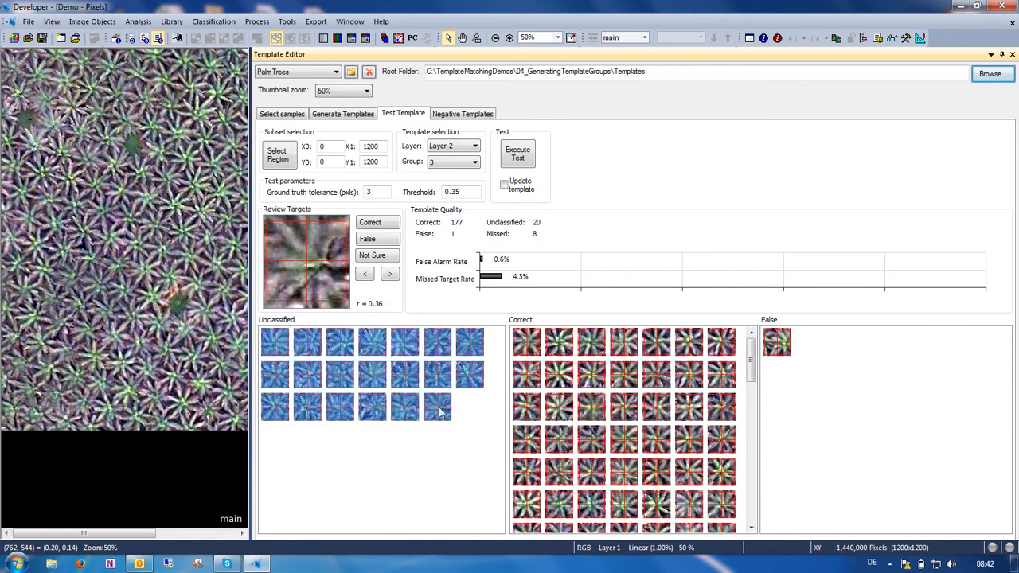
click(372, 224)
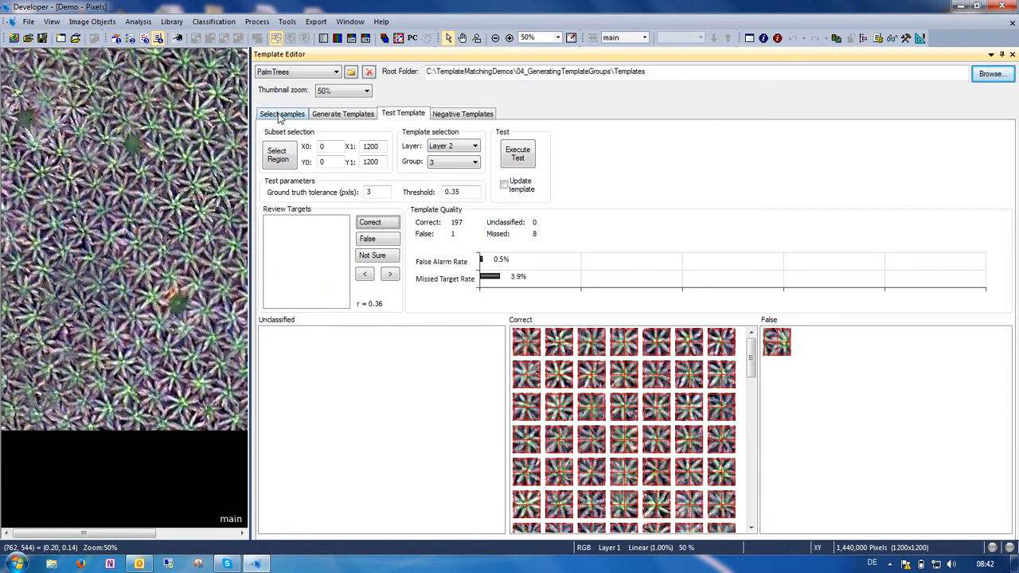
Narrow the Template Editor to reveal more of the image and show the selected samples.
drag(251, 131, 436, 144)
click(465, 113)
Set the sample size to 15, leaving the context at 4.
double_click(482, 133)
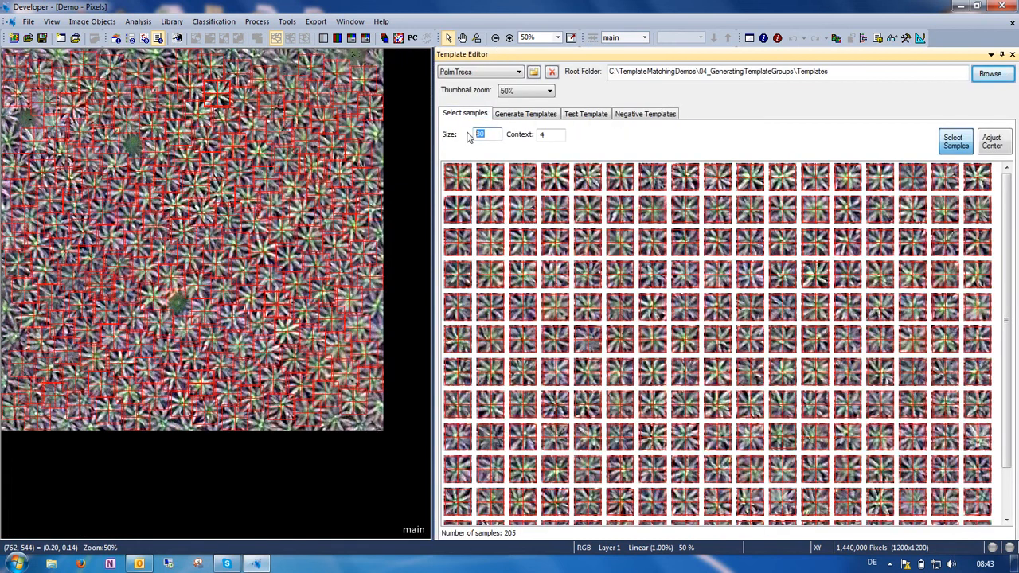
text(15)
key(Return)
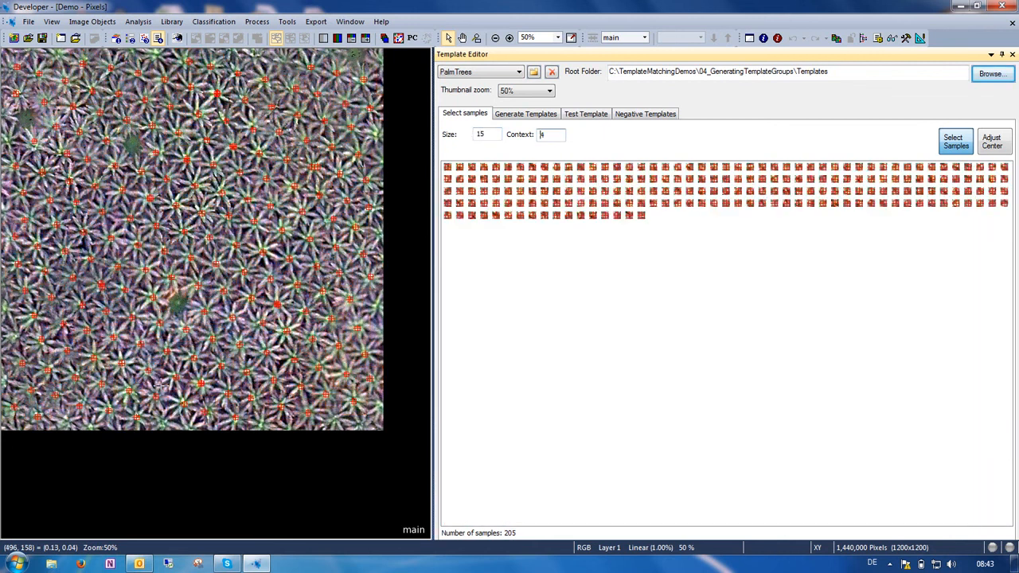
key(Tab)
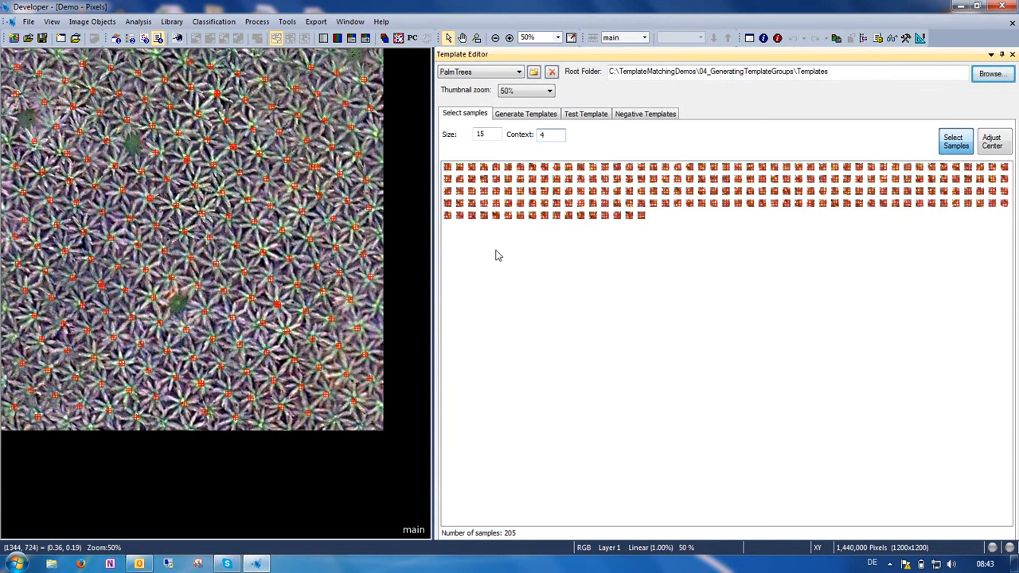
Examine the generated Layer 2 templates at thumbnail zooms of 500% and 200%.
click(526, 114)
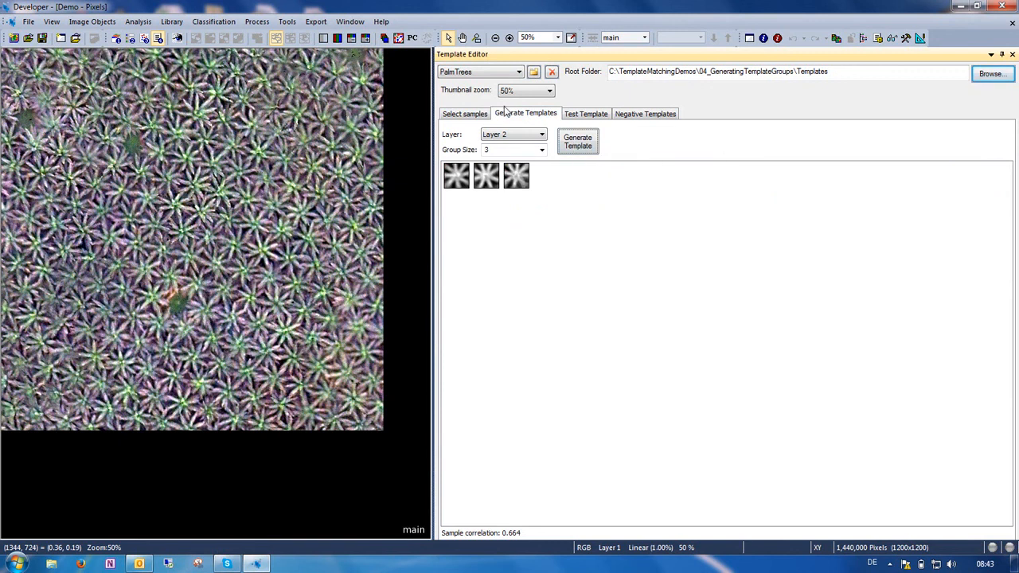
click(525, 90)
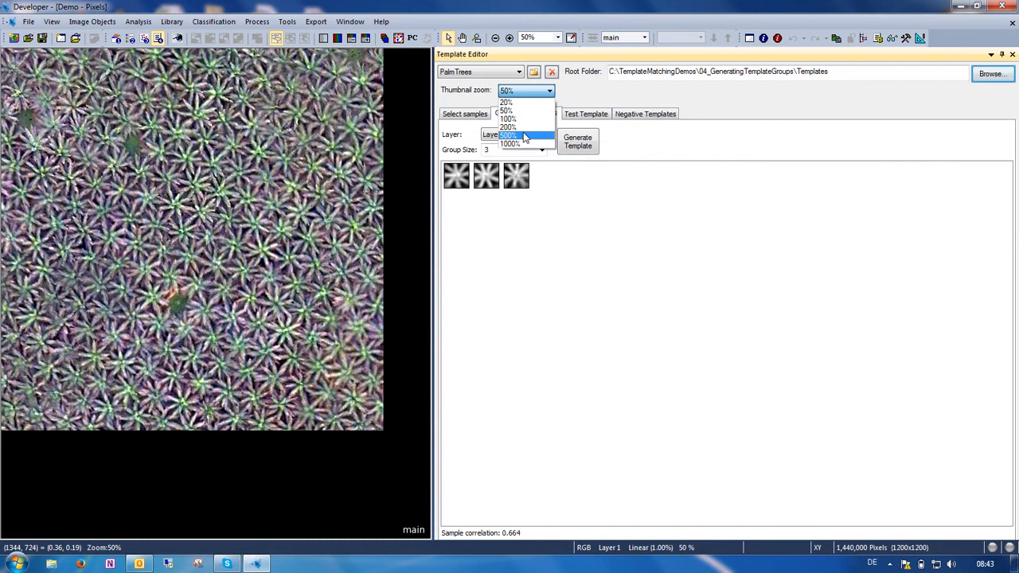
click(525, 137)
click(552, 93)
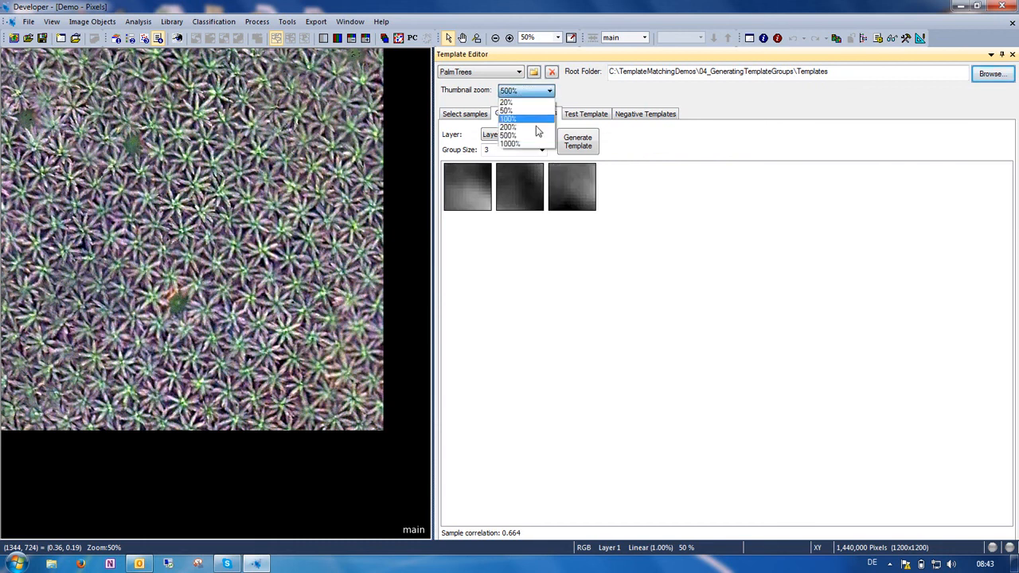
click(533, 127)
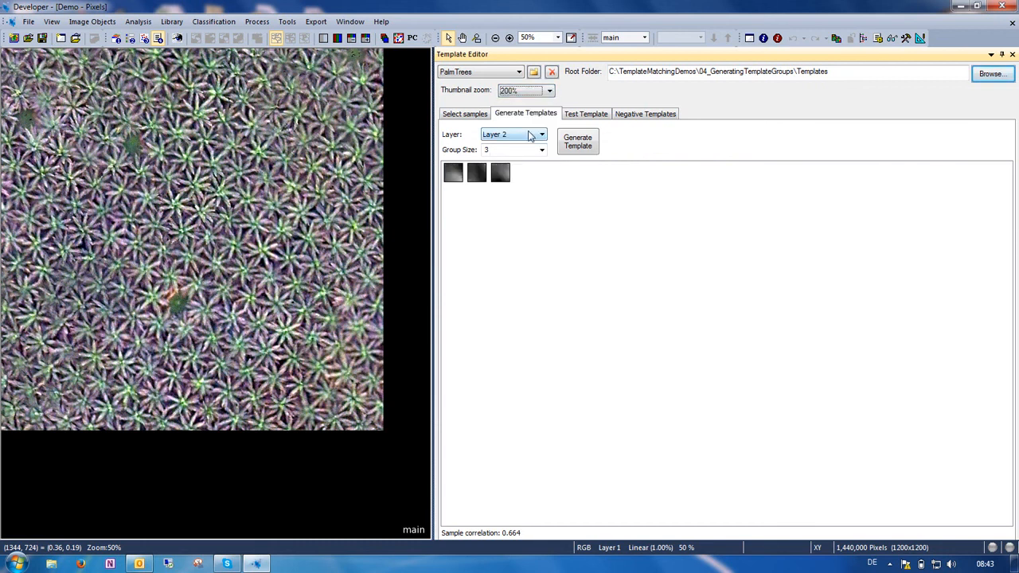
Set the sample size to 80.
click(468, 116)
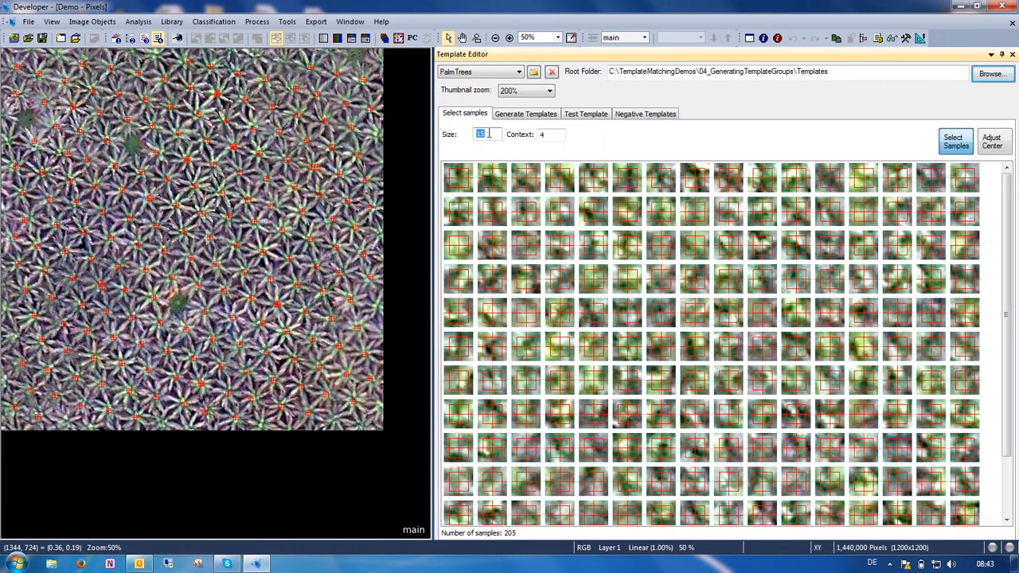
text(80)
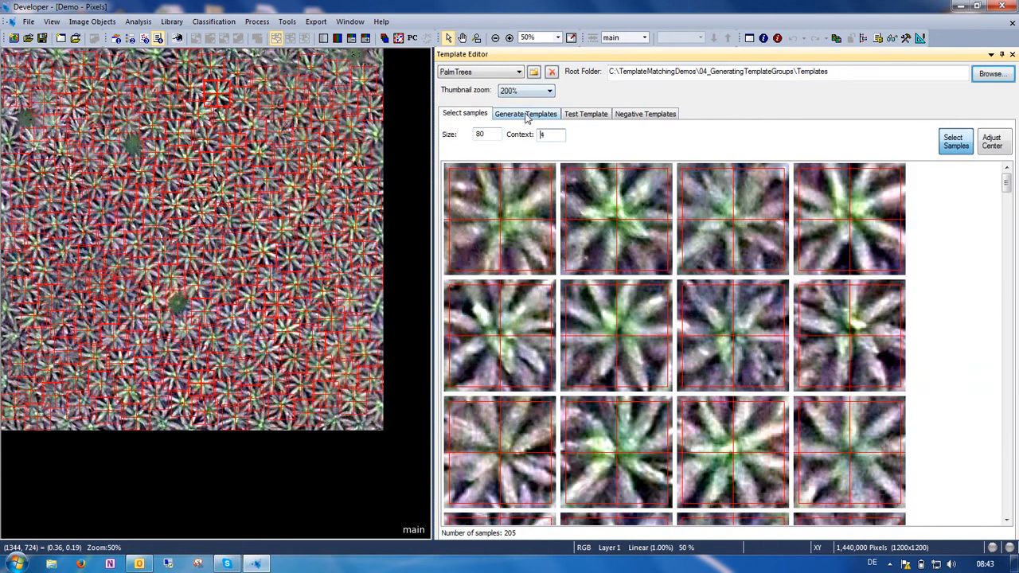
Set the thumbnail zoom to 200% for the generated templates and regenerate the Layer 2 template with group size 3.
click(527, 114)
click(535, 93)
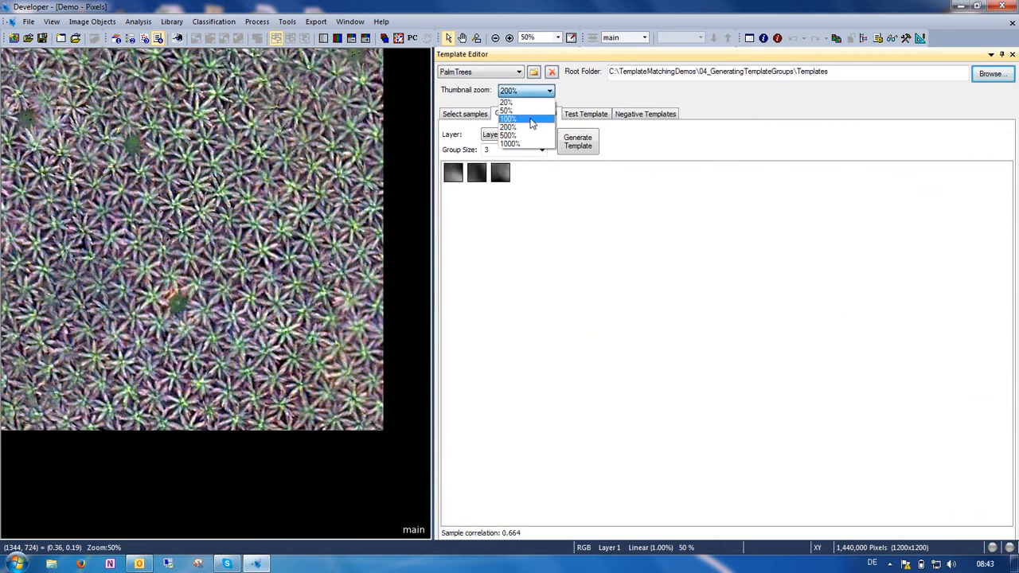
click(532, 123)
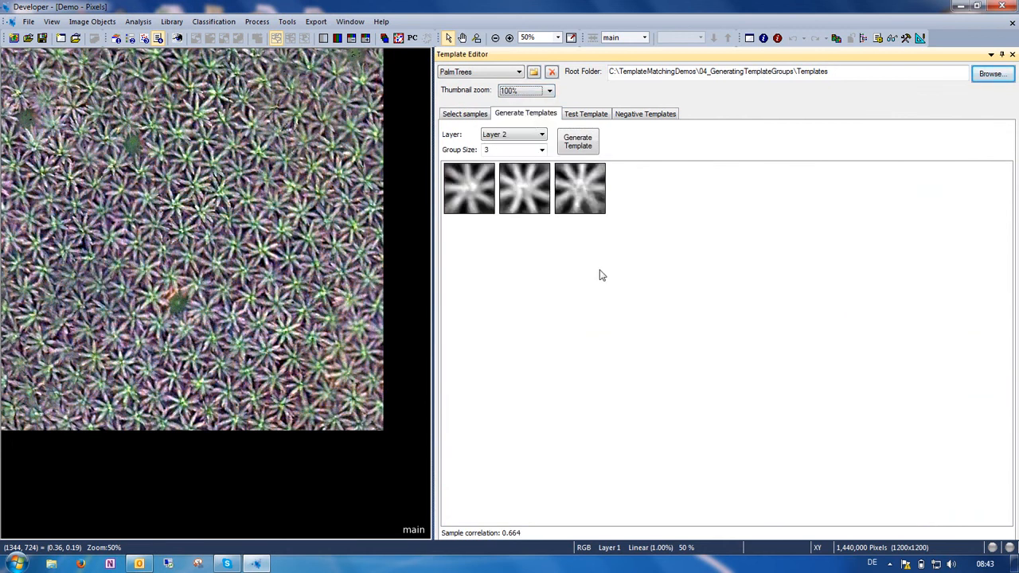
click(549, 92)
click(573, 138)
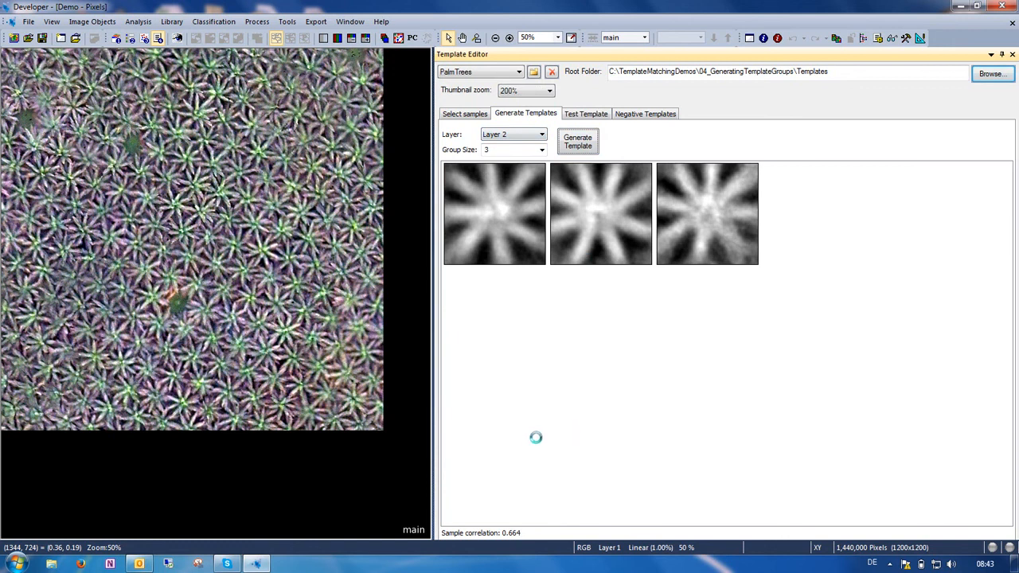
In Windows Explorer, browse to TemplateMatchingDemos\04_GeneratingTemplateGroups\Templates\PalmTrees and open the Layer 2_Group2 folder.
click(51, 564)
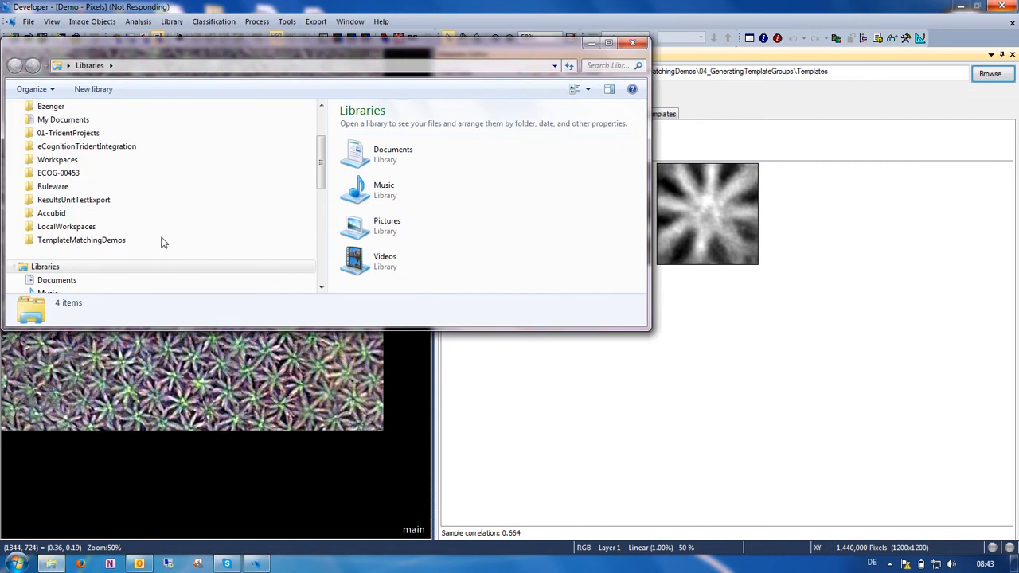
click(79, 241)
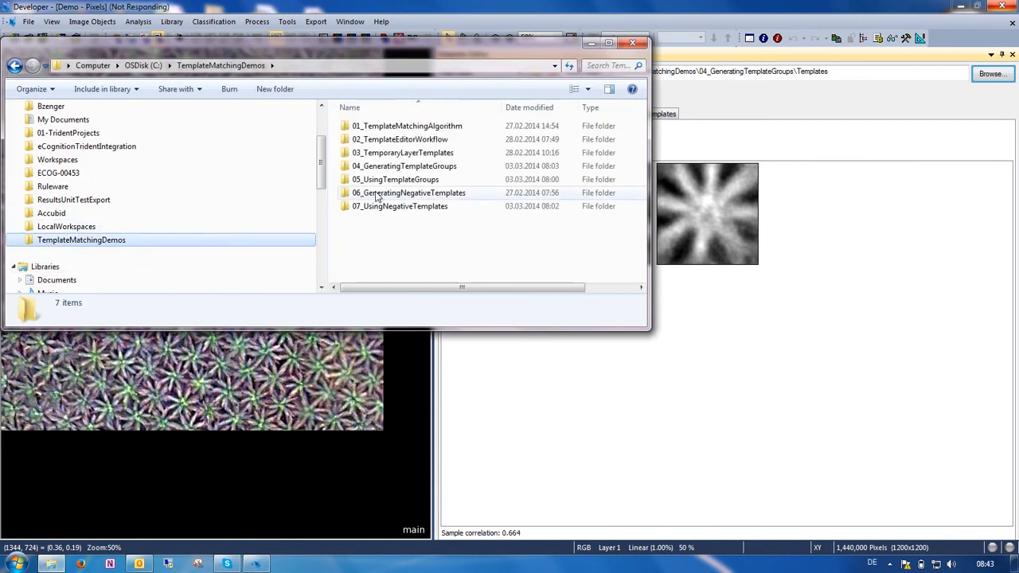
double_click(388, 167)
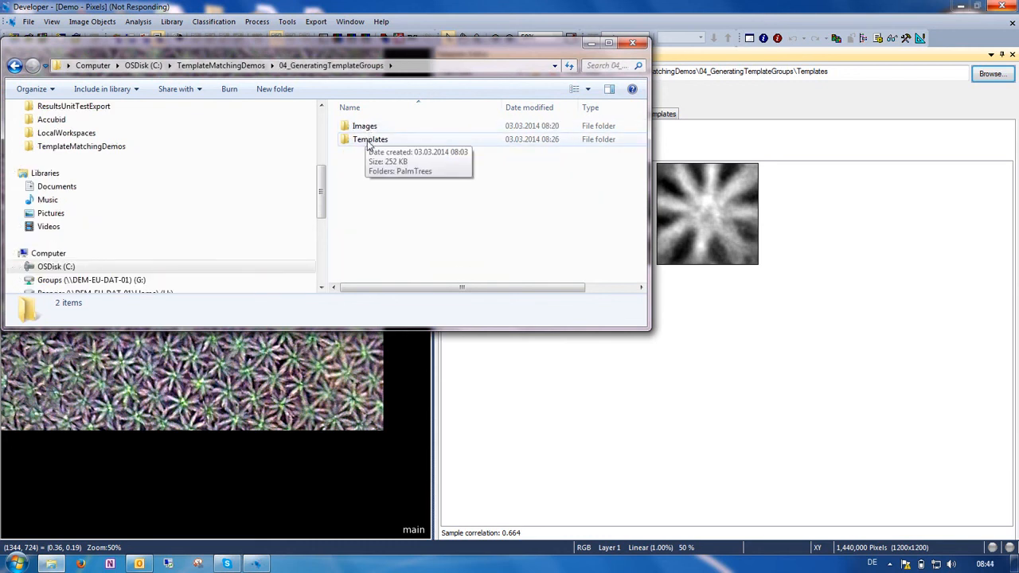
double_click(368, 141)
double_click(368, 137)
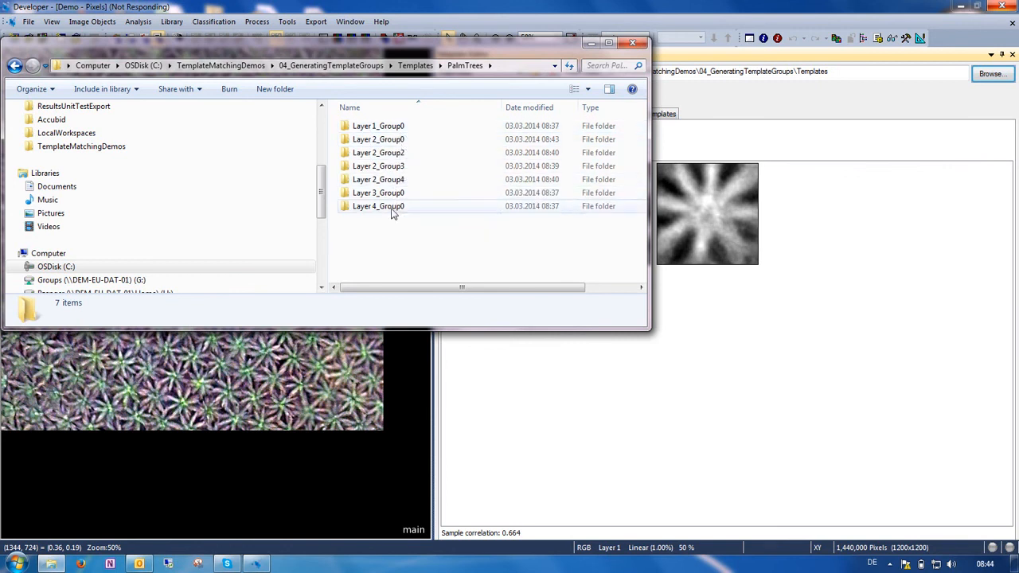
double_click(389, 159)
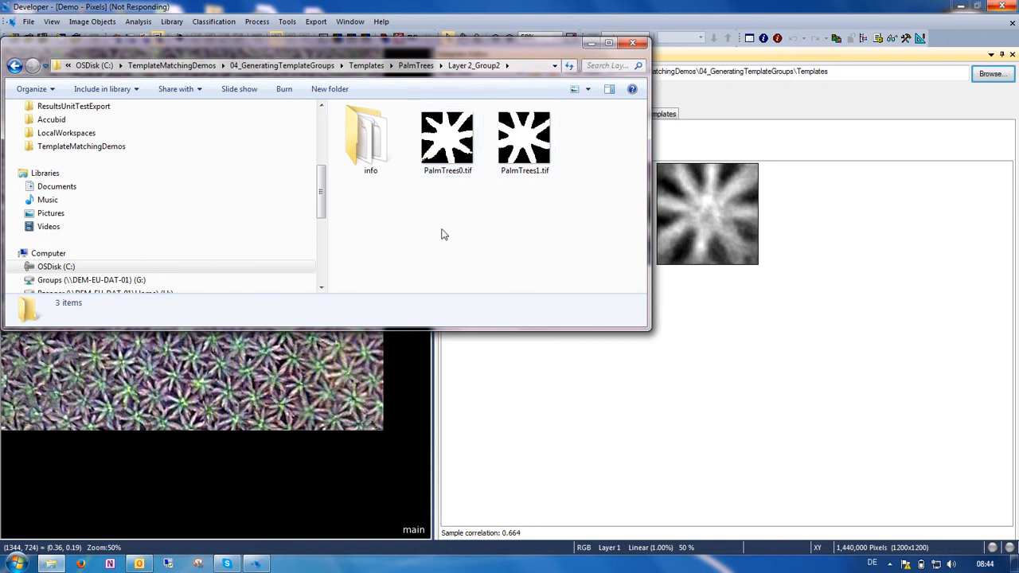
View PalmTrees0.tif from the Layer 2_Group2 folder in IrfanView, and close both the viewer and the folder.
right_click(449, 146)
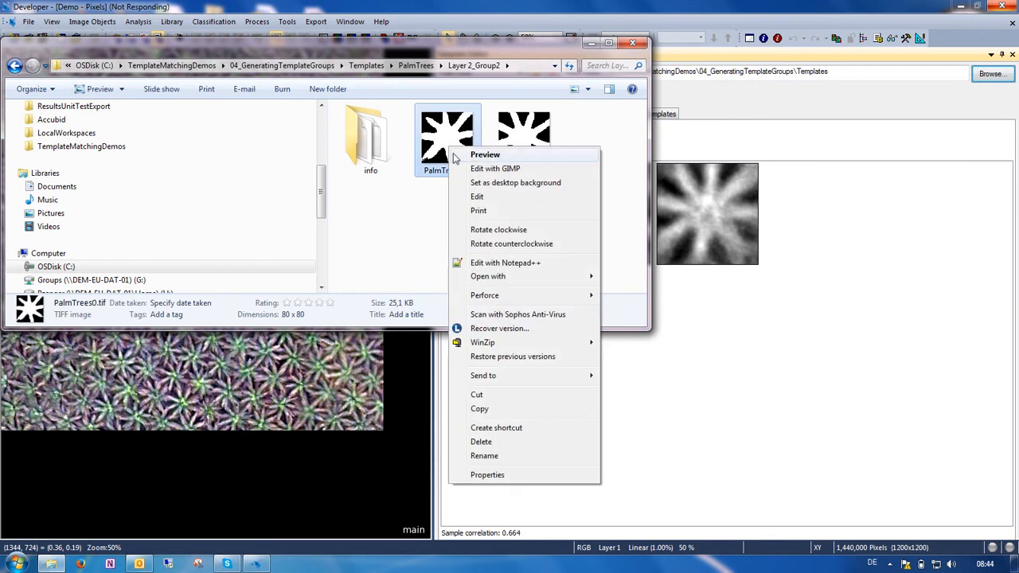
mouse_move(510, 277)
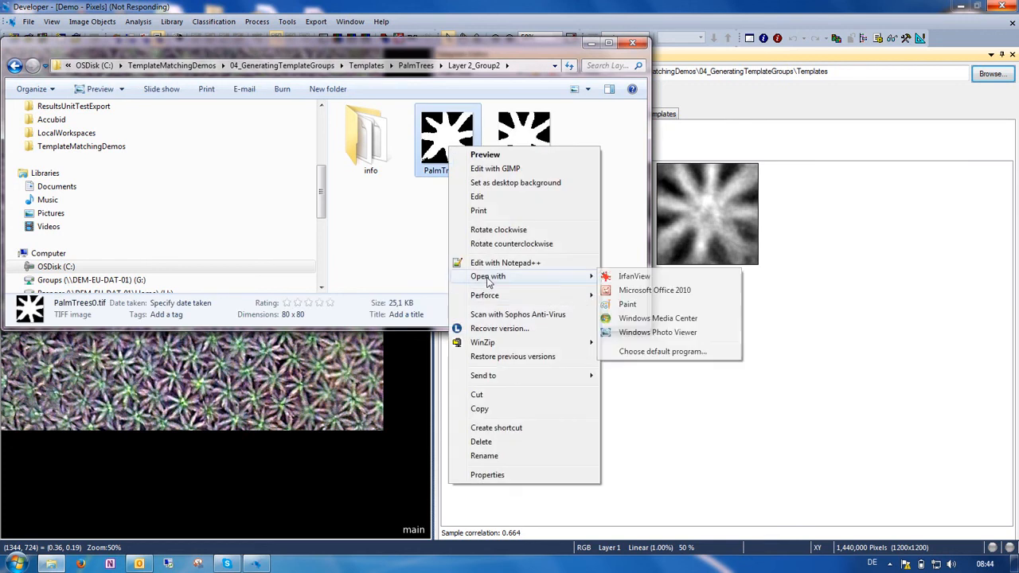
click(634, 277)
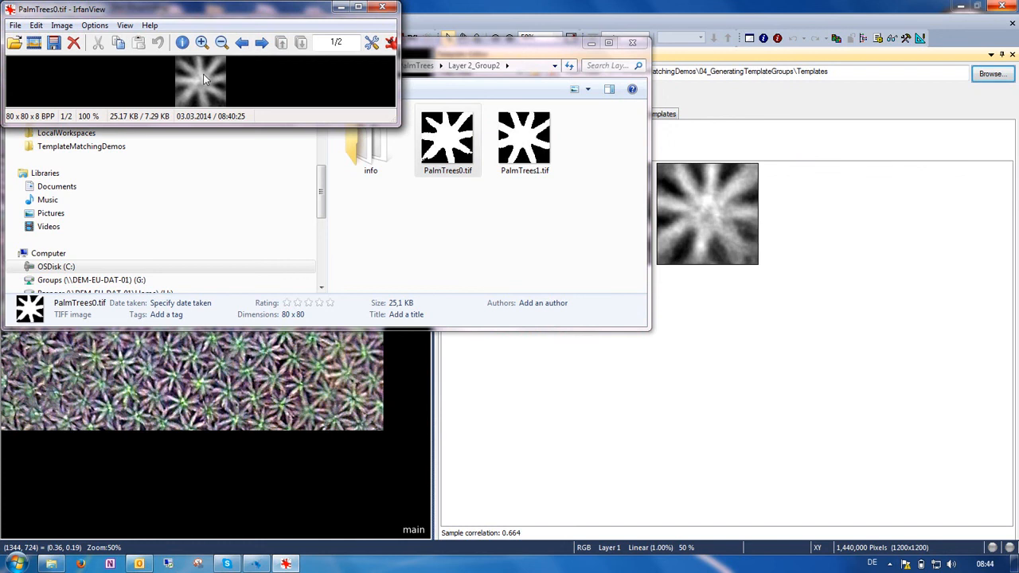
click(381, 9)
click(633, 45)
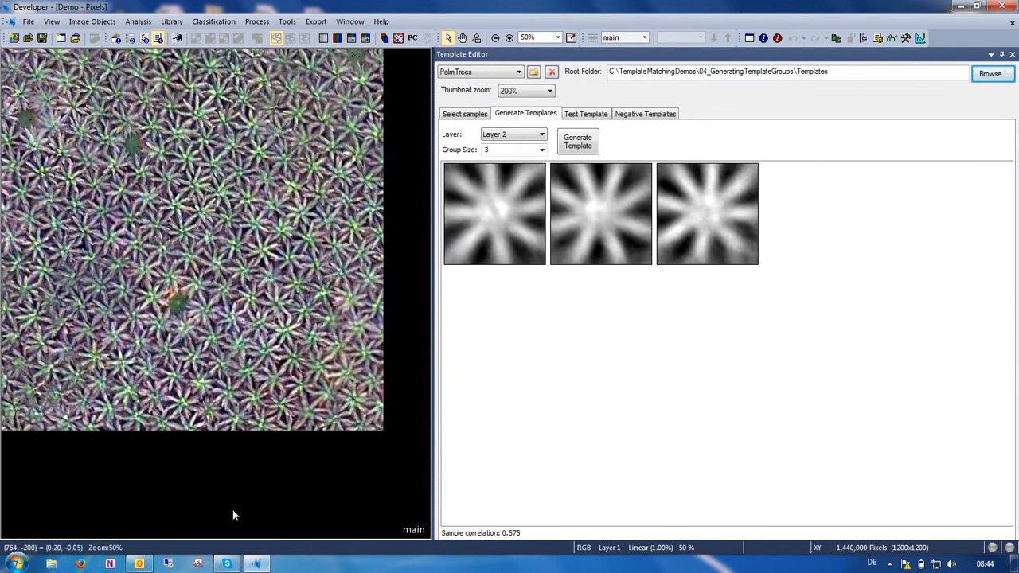
In Windows Explorer, browse to the PalmTrees templates of 04_GeneratingTemplateGroups and open the Layer 2_Group3 folder.
click(58, 564)
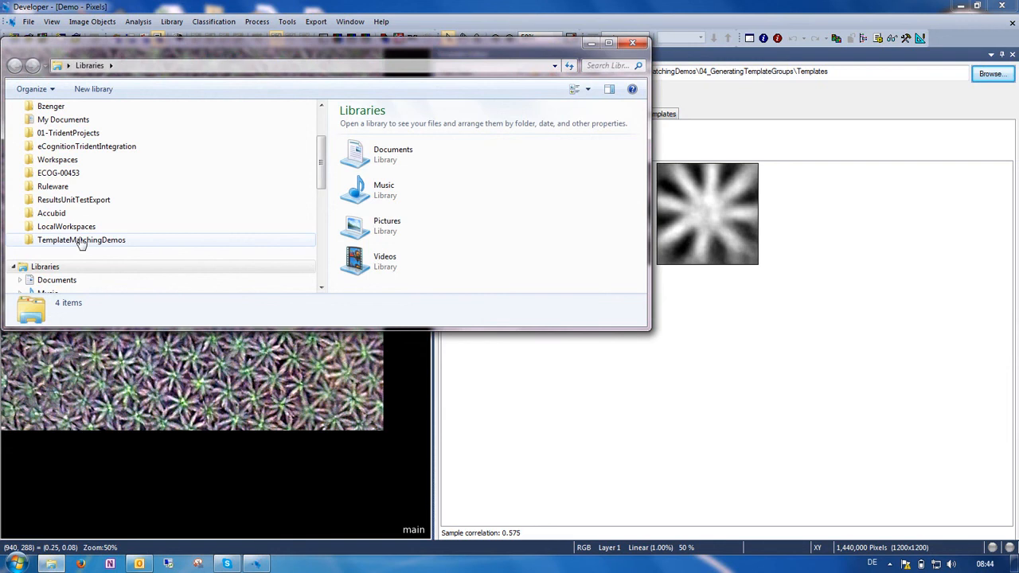
click(80, 241)
double_click(371, 167)
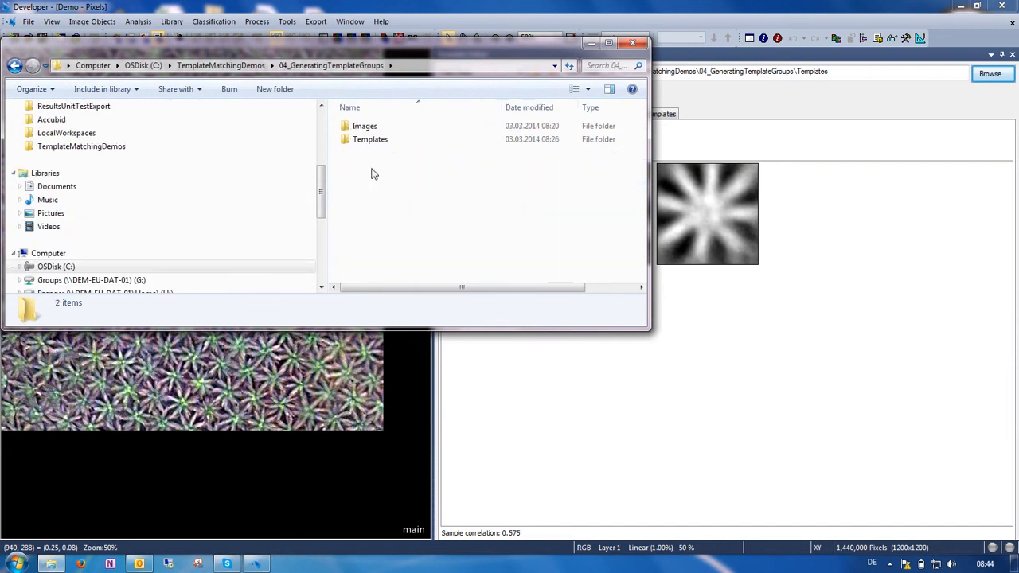
double_click(364, 136)
double_click(364, 130)
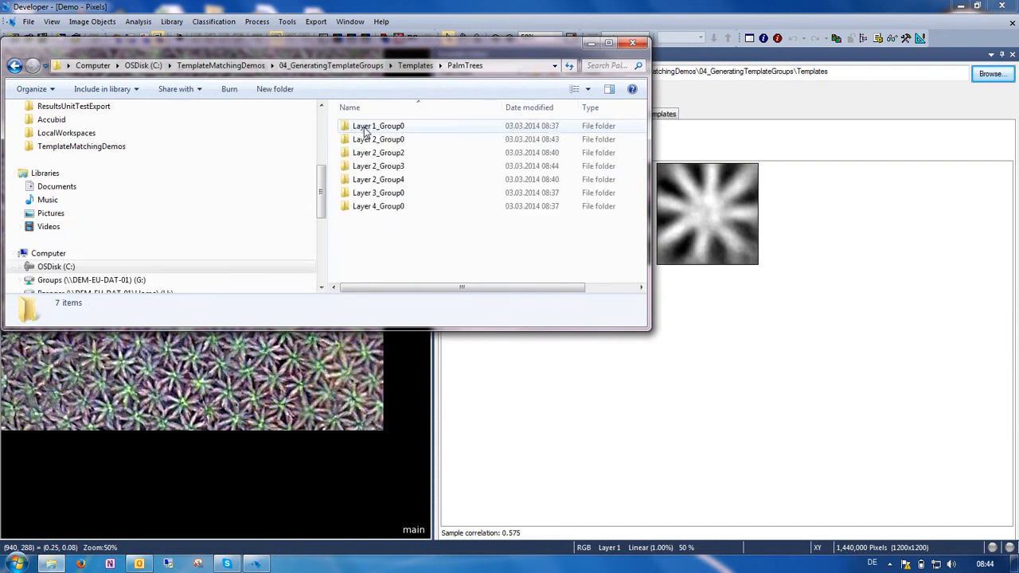
click(386, 171)
double_click(388, 174)
Compare PalmTrees0.tif, PalmTrees1.tif and PalmTrees2.tif in IrfanView, and close the viewer and the Layer 2_Group3 folder.
right_click(440, 148)
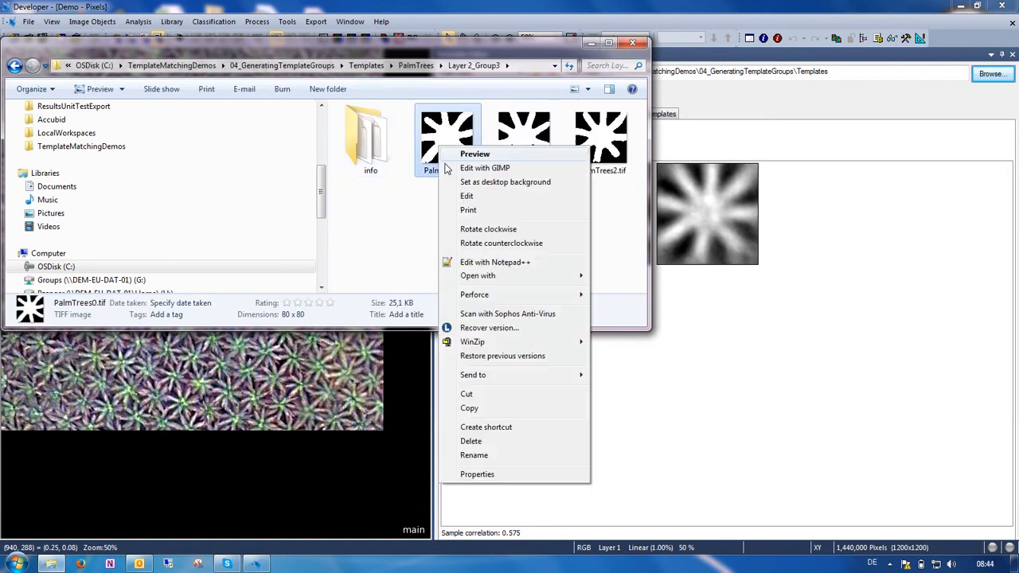
mouse_move(467, 278)
click(618, 277)
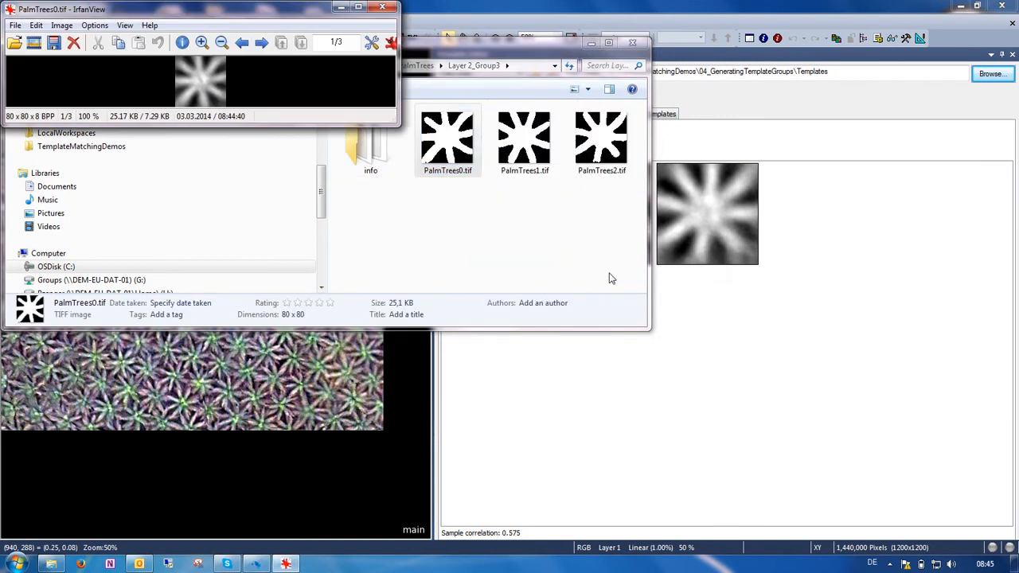
click(263, 44)
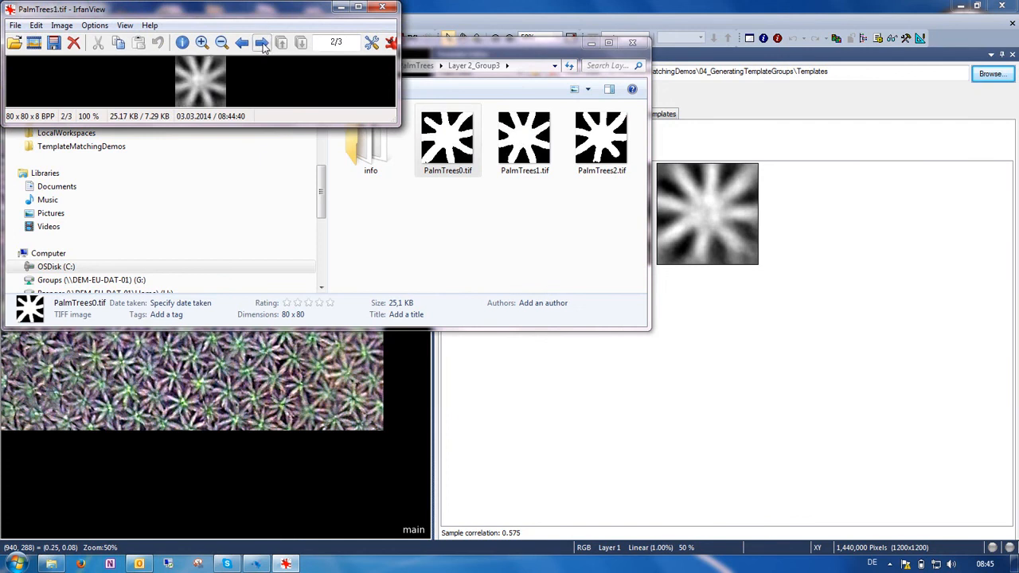
click(263, 44)
click(242, 43)
click(243, 43)
click(262, 44)
click(262, 44)
click(242, 44)
click(242, 44)
click(382, 7)
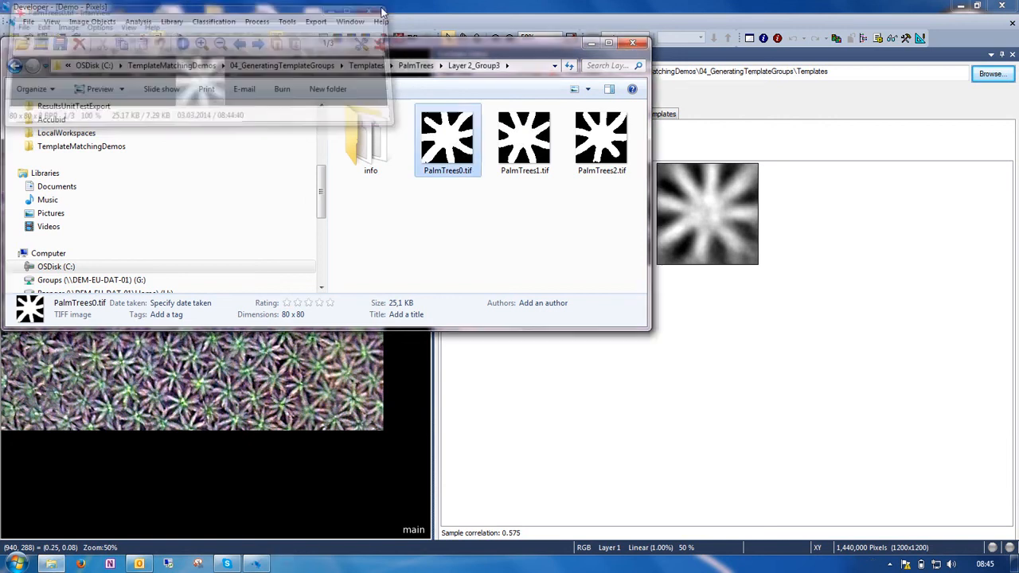
click(633, 43)
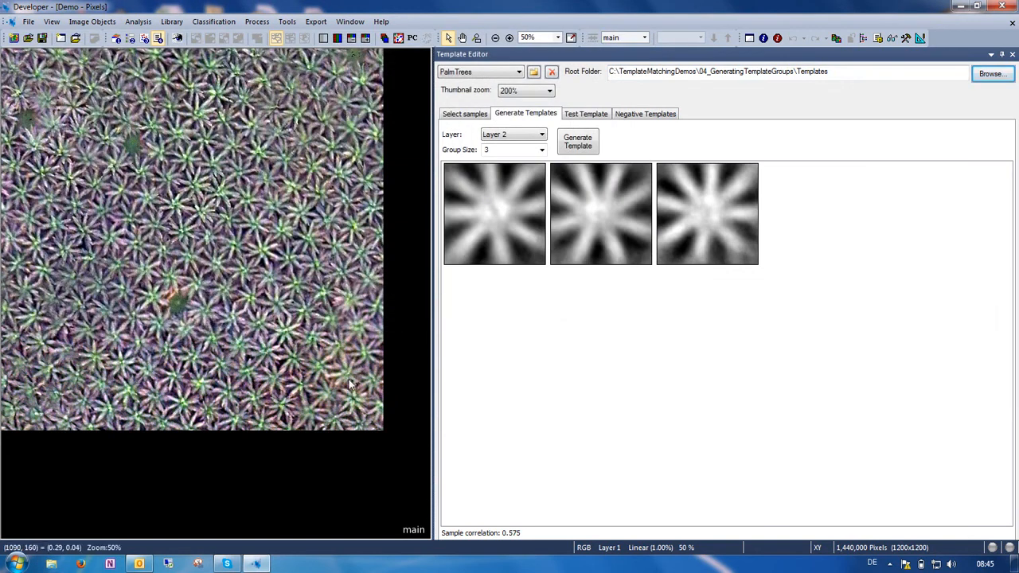